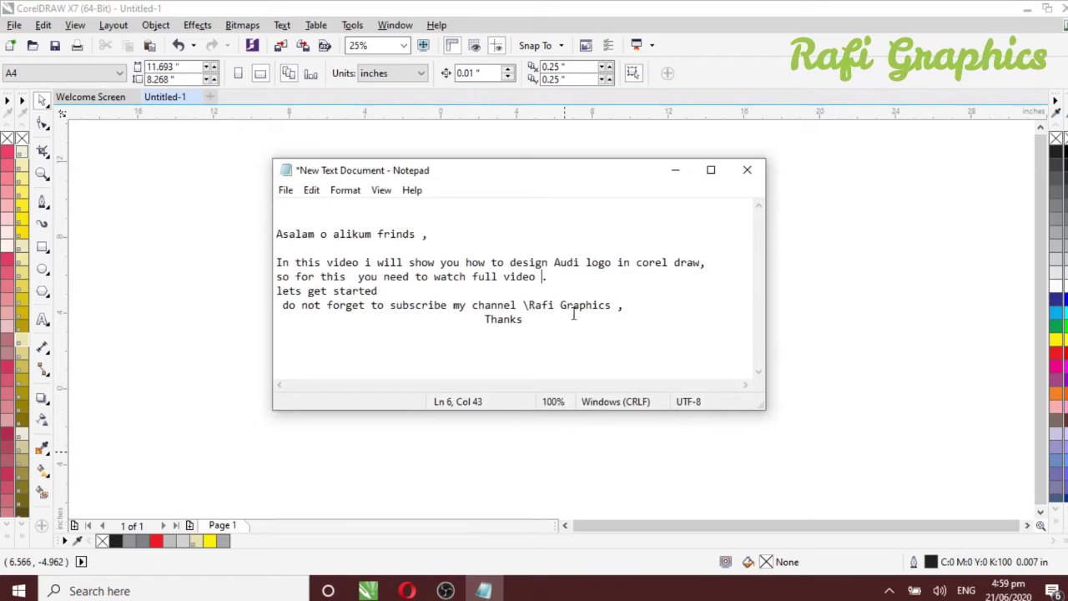
Switch from Notepad to CorelDRAW and draw a circle about 2.3 inches in diameter in the left half of the page.
{"action": "left_click", "coordinate": [676, 170]}
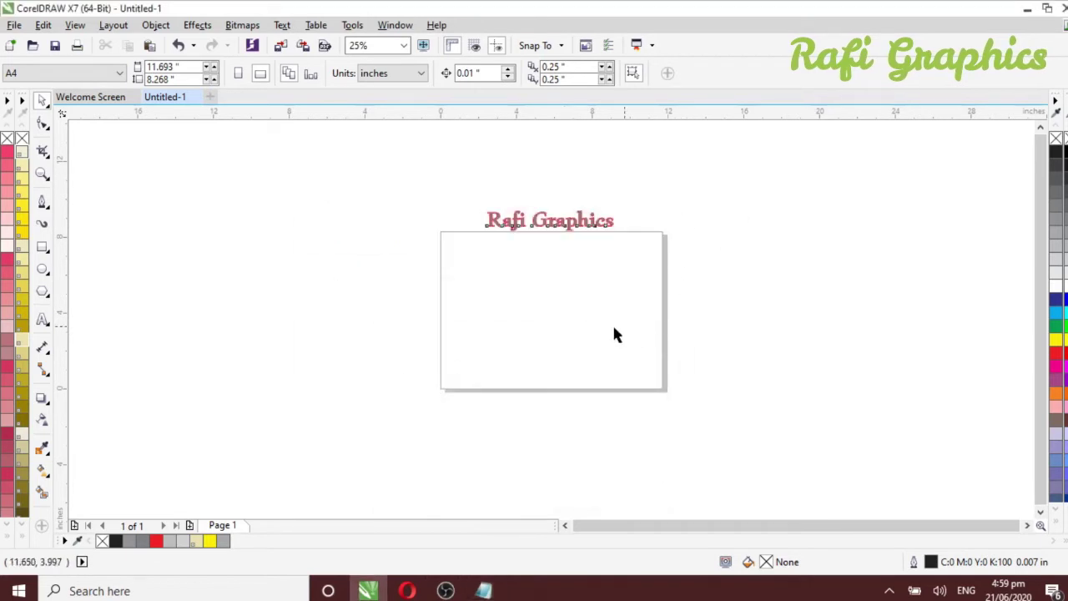
{"action": "left_click", "coordinate": [41, 174]}
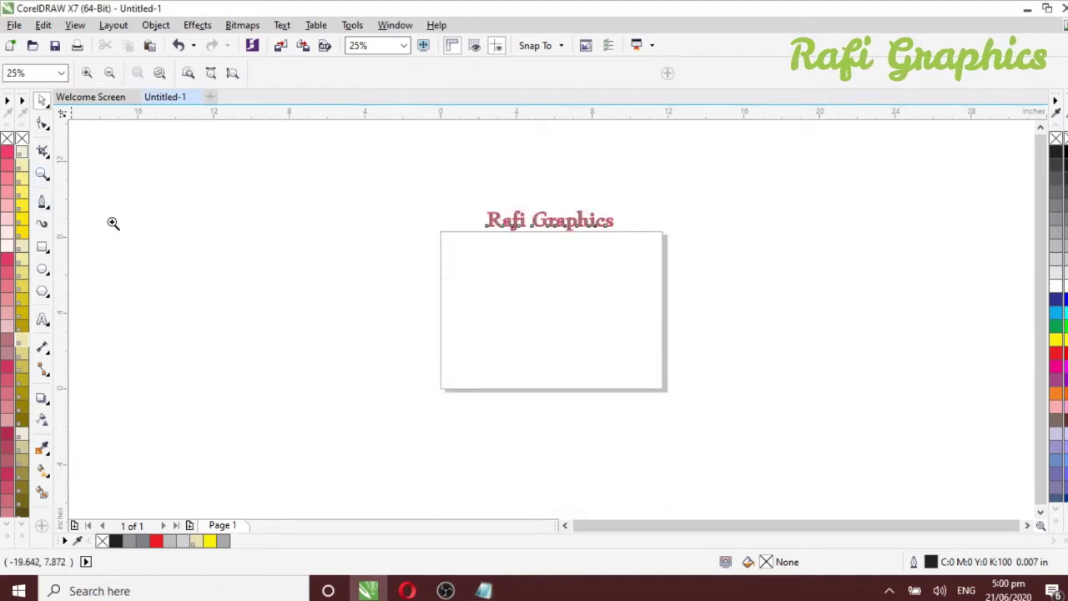
{"action": "left_click_drag", "start_coordinate": [425, 208], "coordinate": [688, 397]}
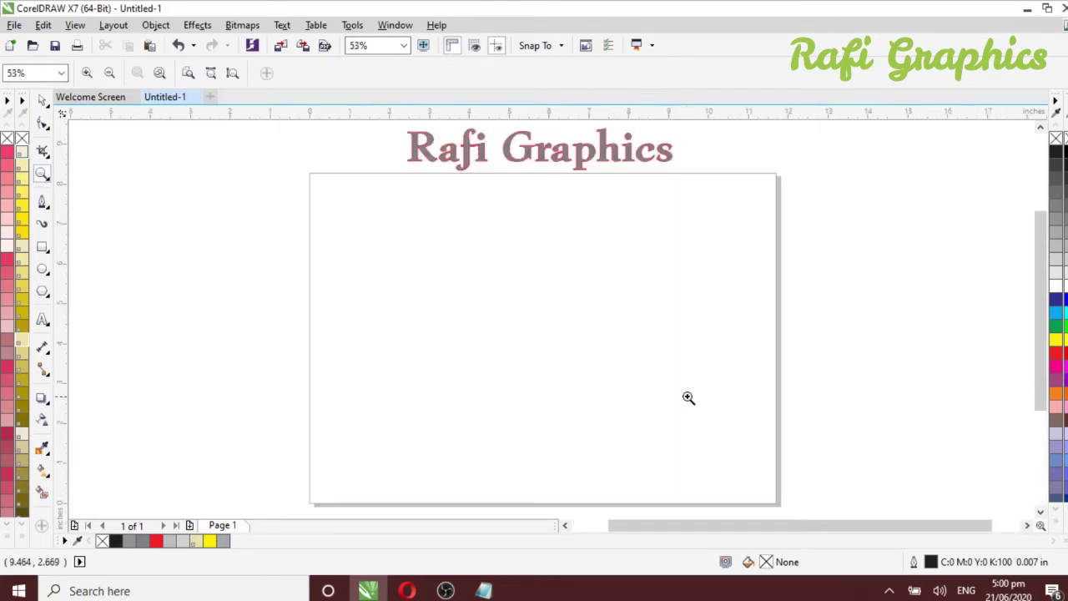
{"action": "left_click", "coordinate": [43, 100]}
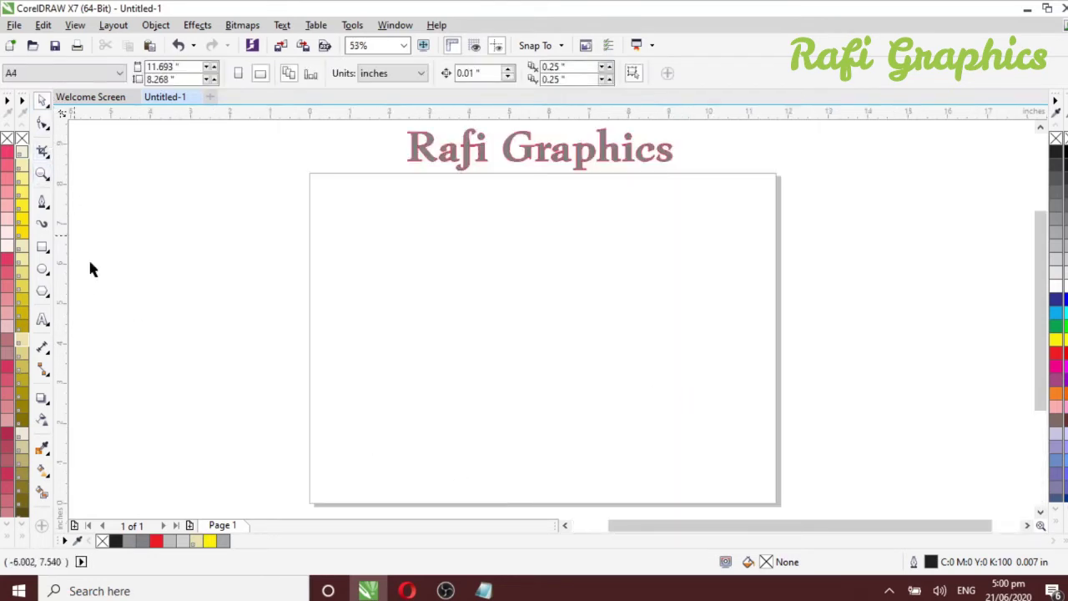
{"action": "scroll", "coordinate": [643, 350], "scroll_direction": "right", "scroll_amount": 2}
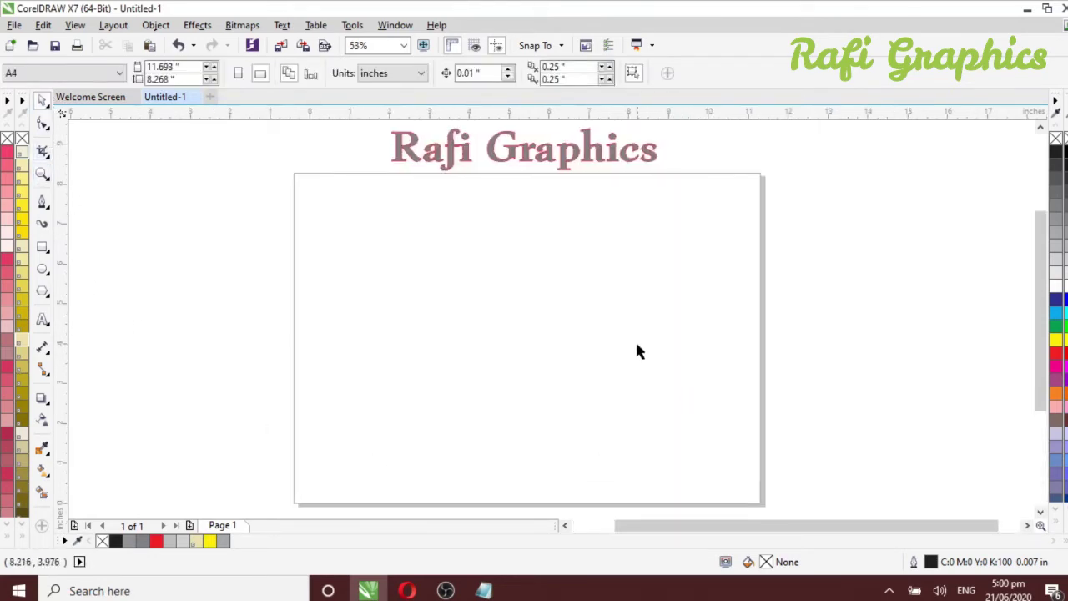
{"action": "left_click", "coordinate": [43, 271]}
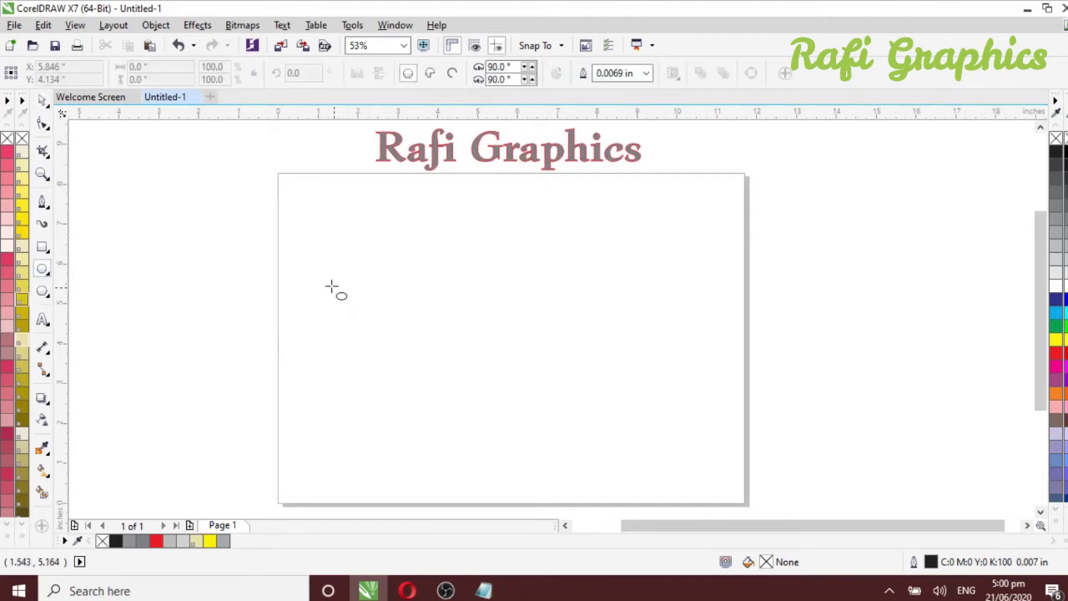
{"action": "left_click_drag", "start_coordinate": [319, 273], "coordinate": [397, 364]}
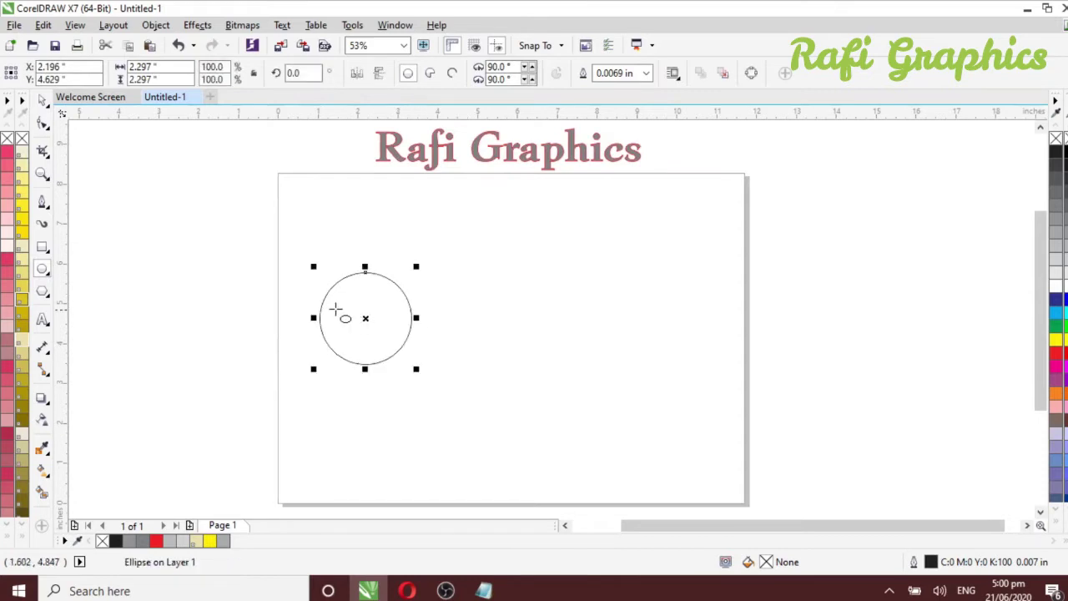
Add two concentric copies of the circle, a larger one outside it and a smaller one about 1.9 inches wide inside it.
{"action": "scroll", "coordinate": [336, 310], "scroll_direction": "up", "scroll_amount": 2}
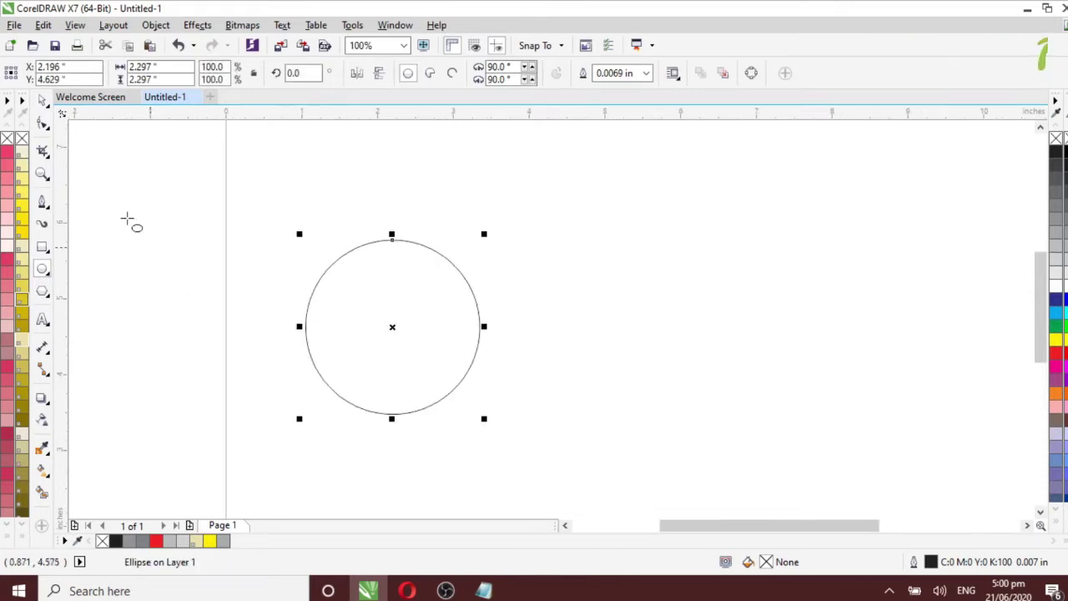
{"action": "left_click", "coordinate": [42, 99]}
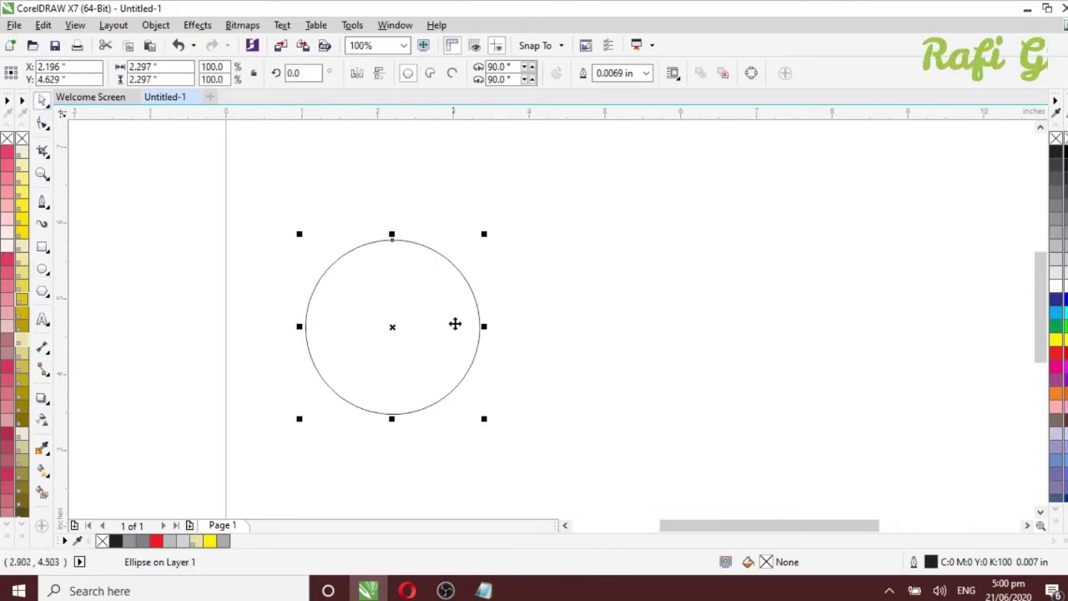
{"action": "mouse_move", "coordinate": [484, 233]}
{"action": "left_mouse_down"}
{"action": "mouse_move", "coordinate": [499, 218]}
{"action": "mouse_move", "coordinate": [478, 250]}
{"action": "left_mouse_up"}
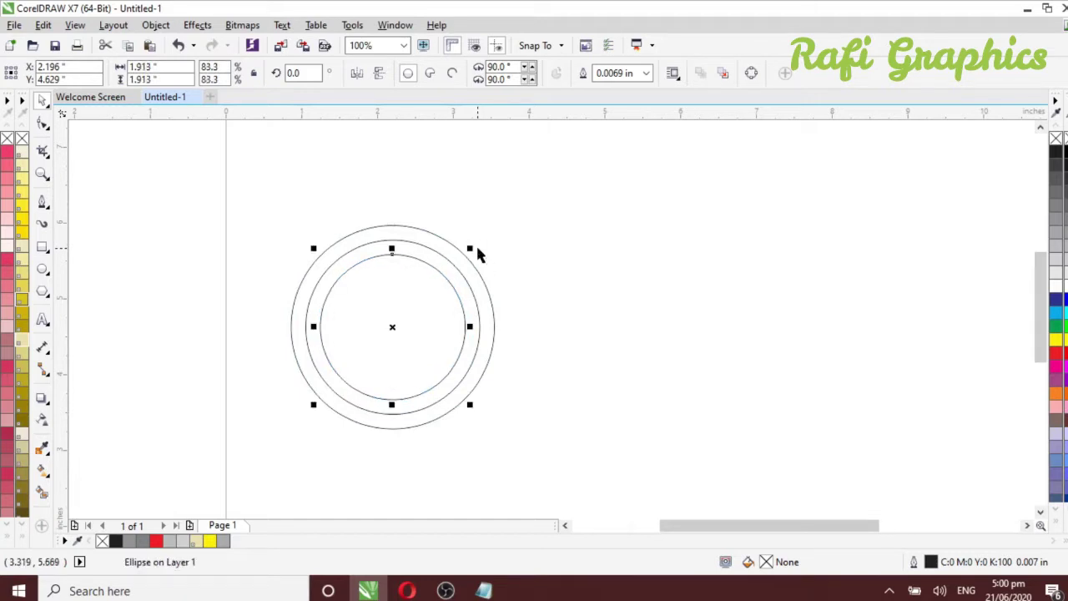
Use Smart Fill to create blue-grey shapes (C:40 M:20 Y:0 K:40) from the inner and outer bands between the circles.
{"action": "left_click", "coordinate": [43, 494]}
{"action": "scroll", "coordinate": [323, 292], "scroll_direction": "up", "scroll_amount": 2}
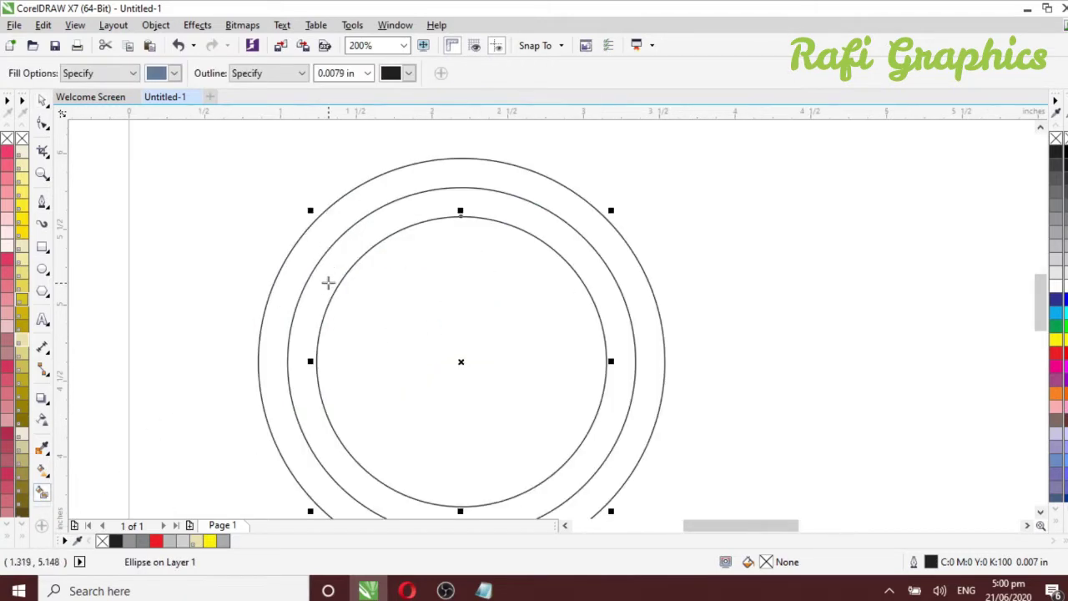
{"action": "left_click", "coordinate": [327, 283]}
{"action": "left_click", "coordinate": [303, 263]}
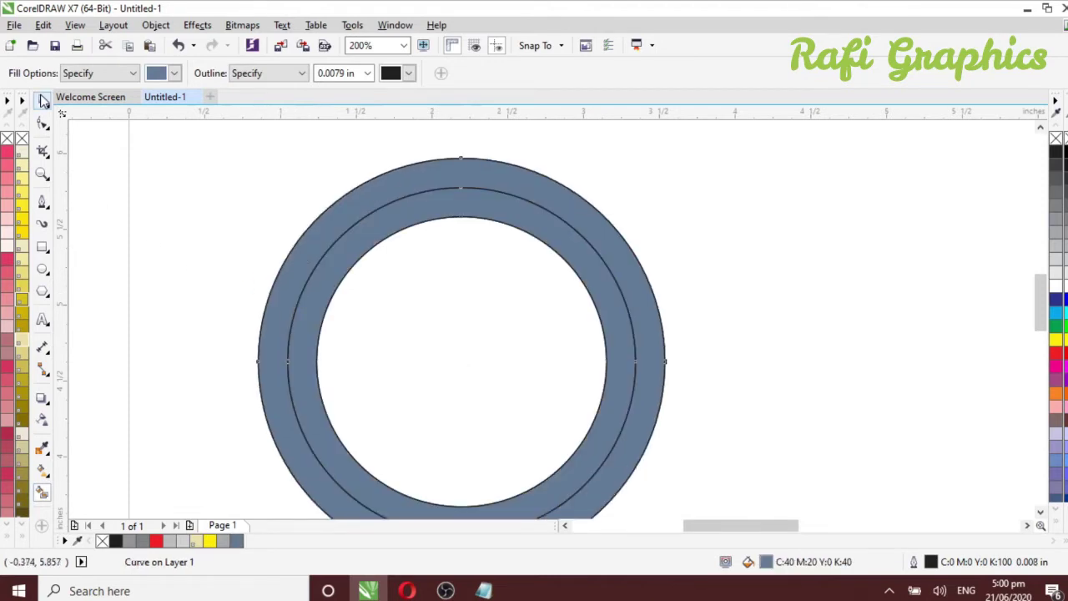
Recolour the outer and inner ring bands solid black.
{"action": "left_click", "coordinate": [43, 100]}
{"action": "scroll", "coordinate": [208, 211], "scroll_direction": "down", "scroll_amount": 2}
{"action": "left_click", "coordinate": [193, 211]}
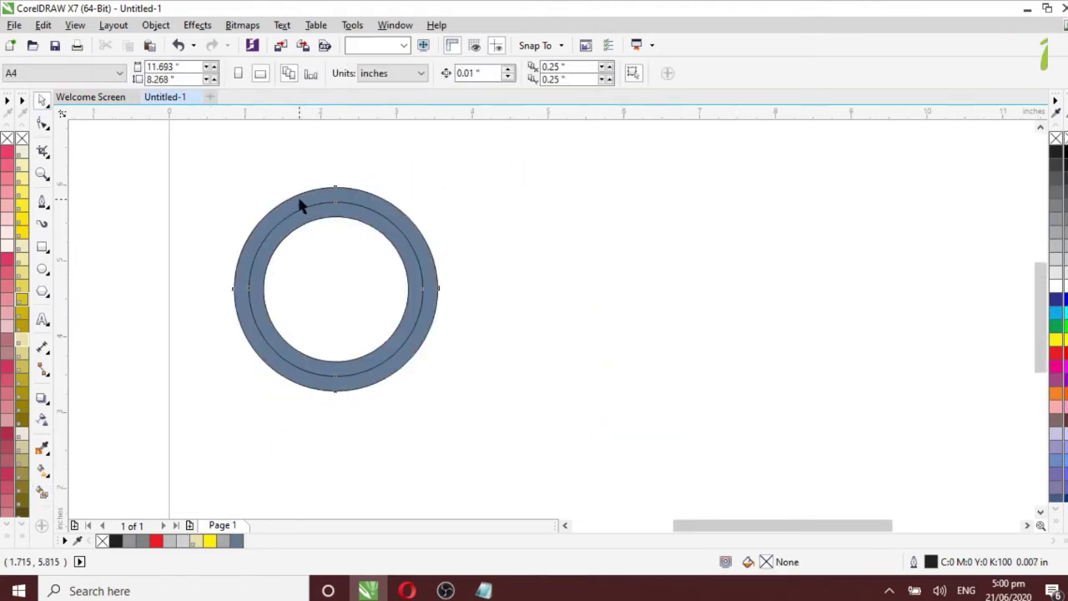
{"action": "left_click", "coordinate": [300, 202]}
{"action": "left_click", "coordinate": [1056, 153]}
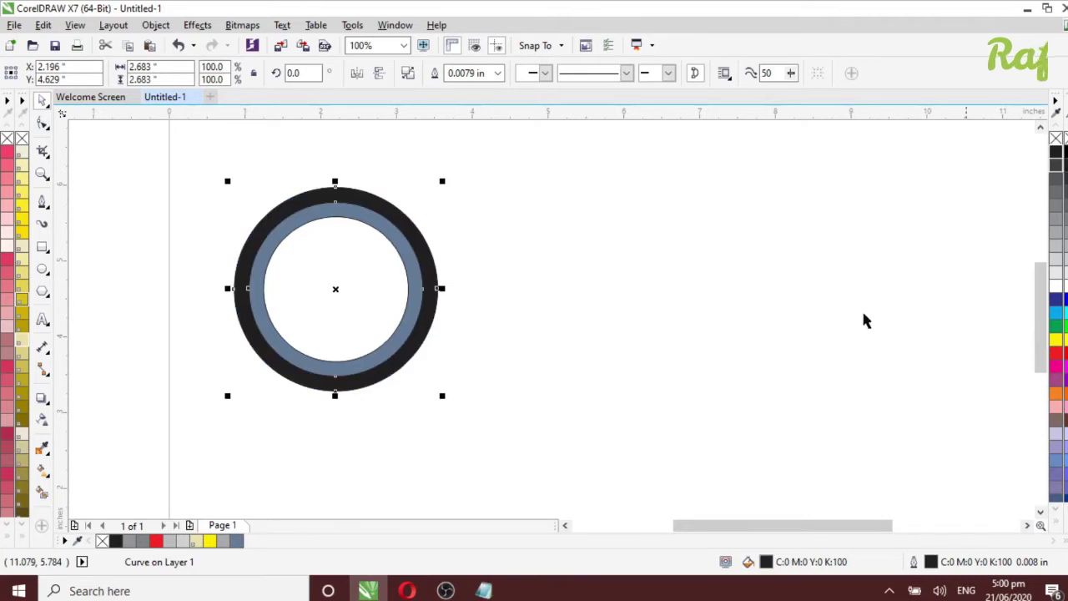
{"action": "left_click", "coordinate": [417, 286]}
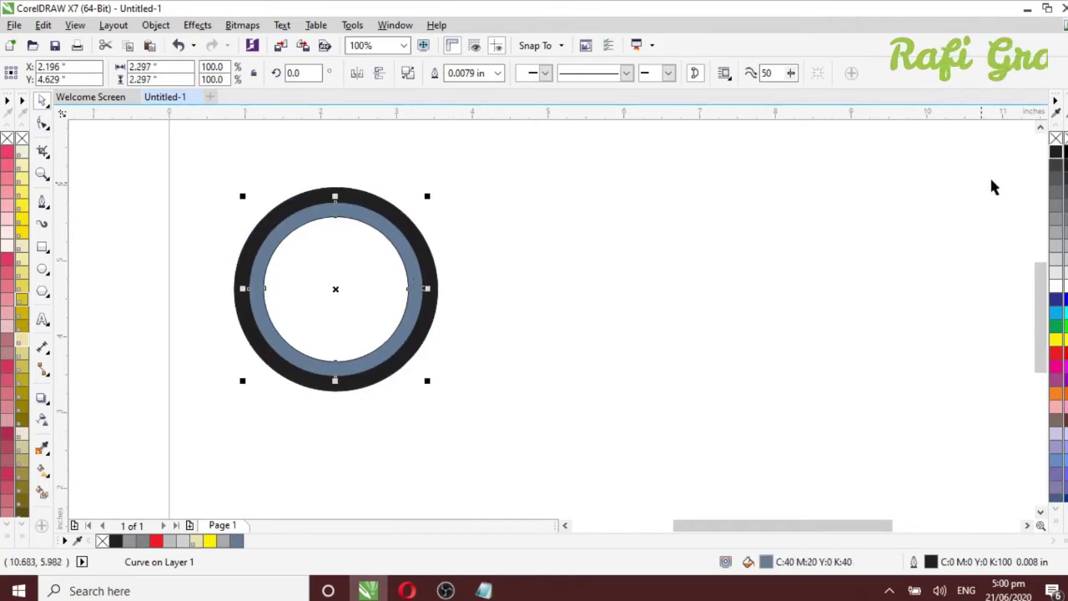
{"action": "left_click", "coordinate": [1056, 152]}
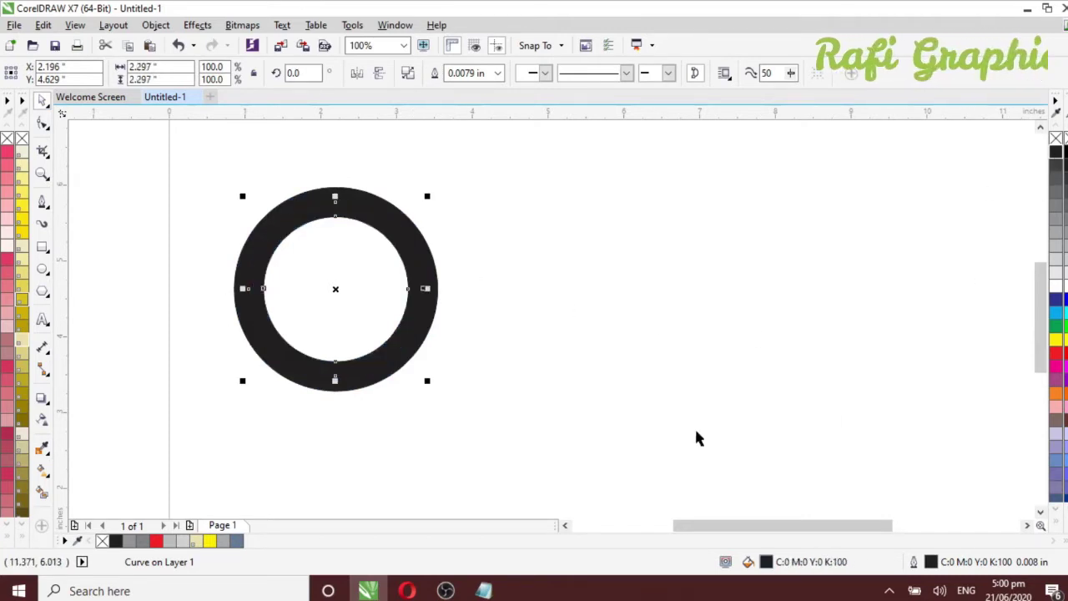
Apply a linear black-to-white fountain fill to the outer ring band, running from left to right.
{"action": "scroll", "coordinate": [189, 278], "scroll_direction": "up", "scroll_amount": 1}
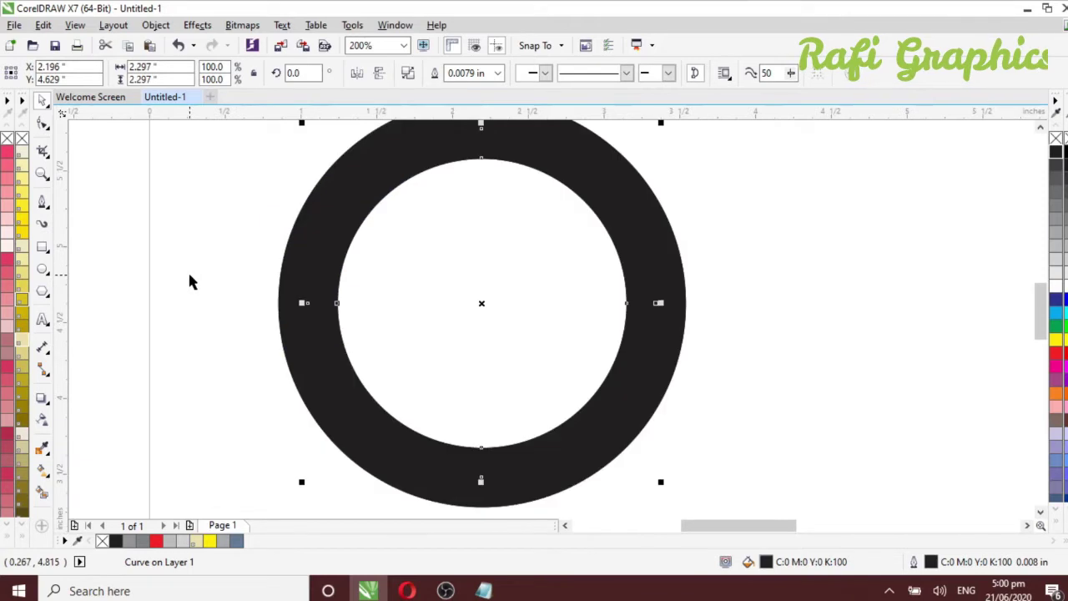
{"action": "left_click", "coordinate": [150, 412]}
{"action": "left_click", "coordinate": [304, 354]}
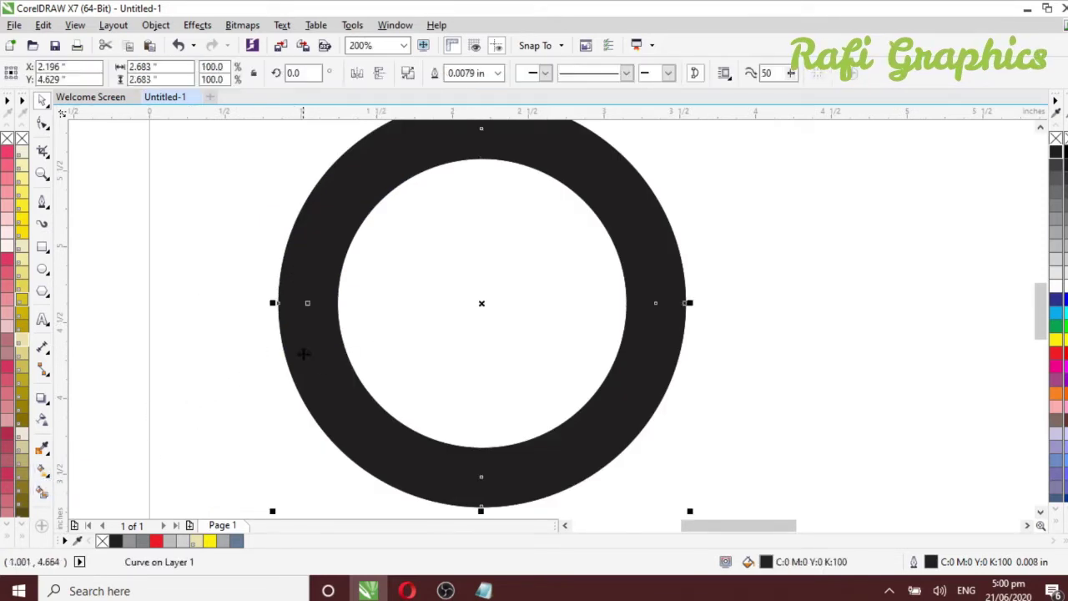
{"action": "left_click", "coordinate": [43, 472]}
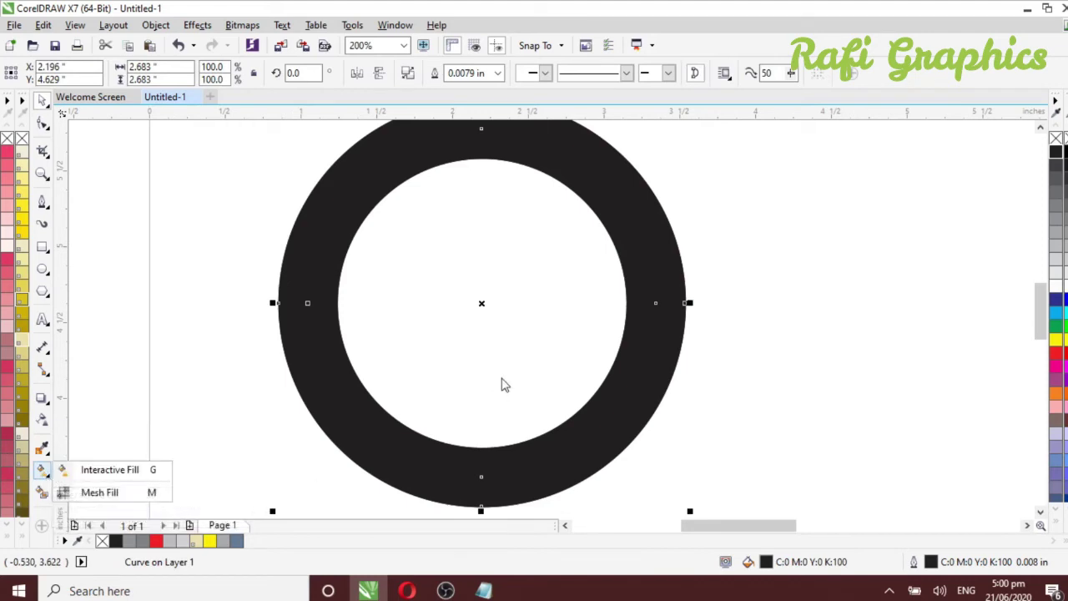
{"action": "left_click", "coordinate": [147, 472]}
{"action": "left_click_drag", "start_coordinate": [403, 310], "coordinate": [768, 302]}
{"action": "scroll", "coordinate": [759, 302], "scroll_direction": "down", "scroll_amount": 1}
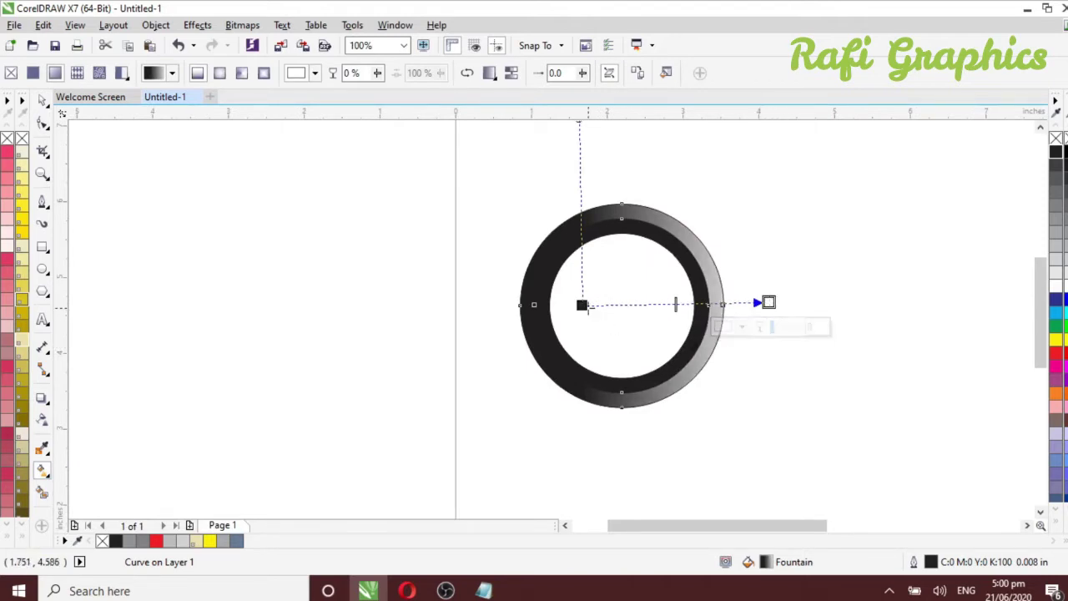
Stretch the outer ring's gradient so black starts at the page's left edge and white ends just beyond the ring's right side.
{"action": "left_click_drag", "start_coordinate": [581, 304], "coordinate": [509, 305]}
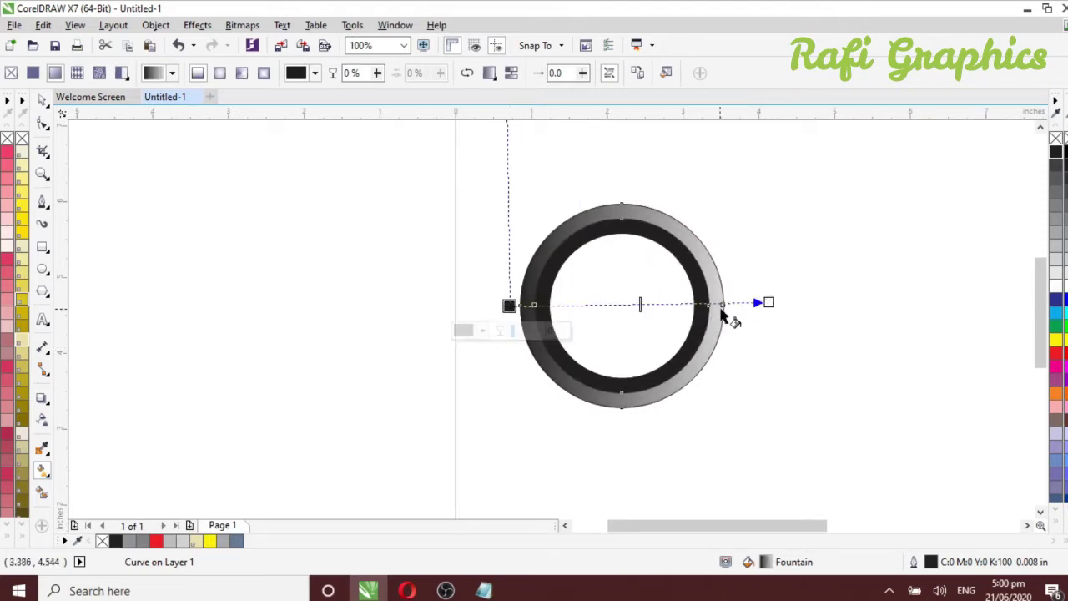
{"action": "left_click_drag", "start_coordinate": [766, 303], "coordinate": [742, 300]}
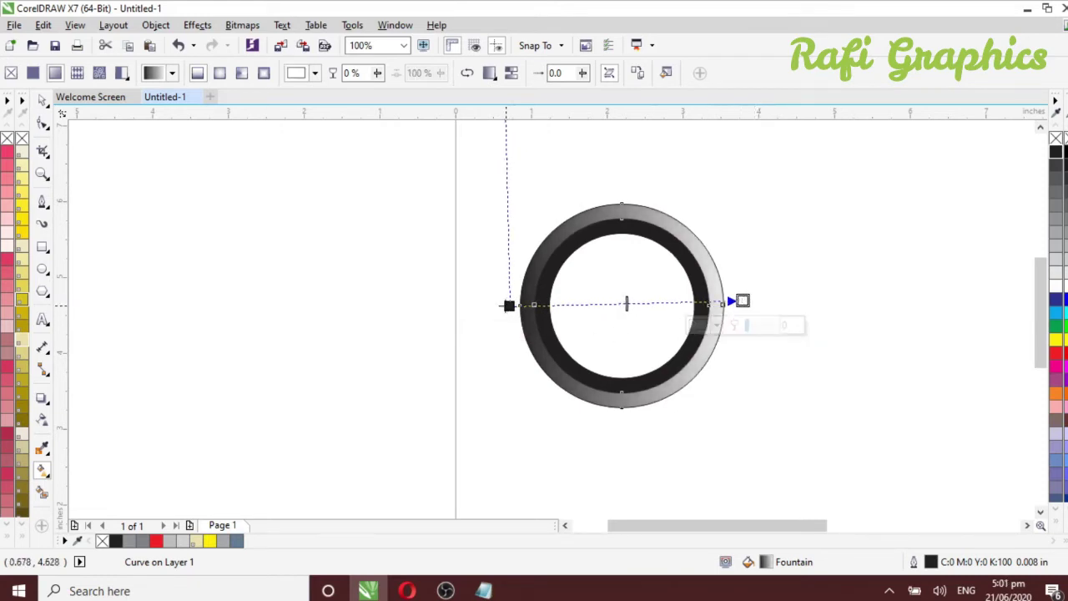
{"action": "left_click_drag", "start_coordinate": [509, 305], "coordinate": [458, 301]}
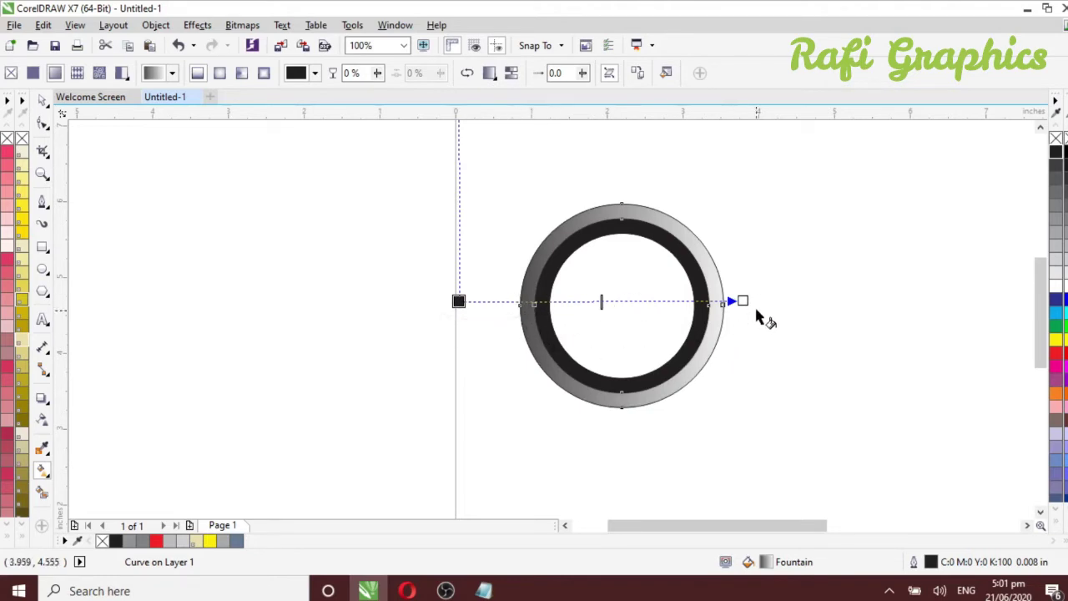
Apply a linear black-to-white fountain fill to the inner ring band, running from right to left.
{"action": "scroll", "coordinate": [757, 313], "scroll_direction": "up", "scroll_amount": 1}
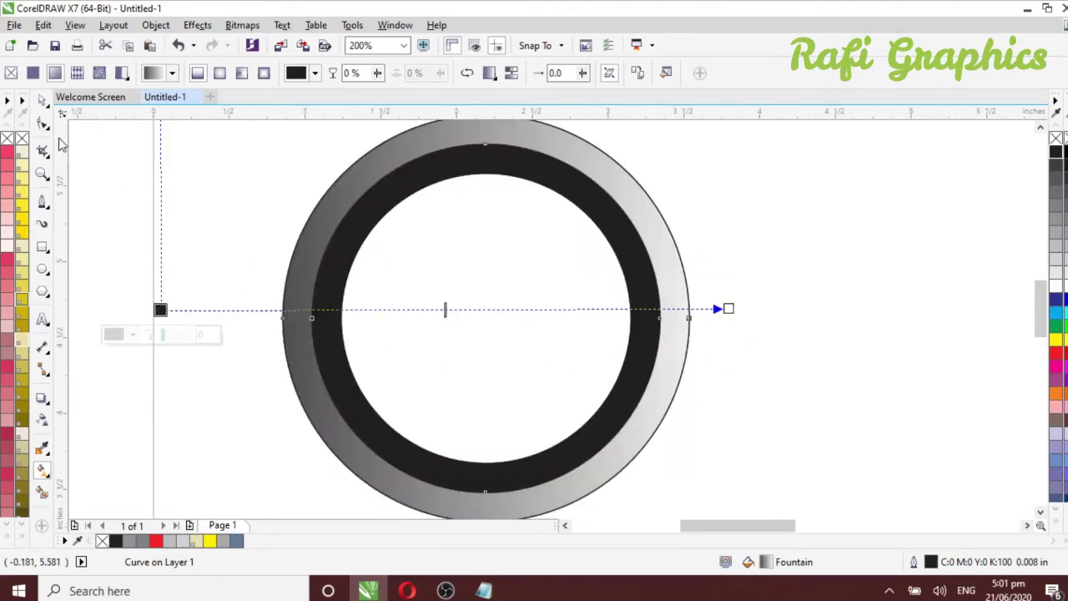
{"action": "left_click", "coordinate": [42, 101]}
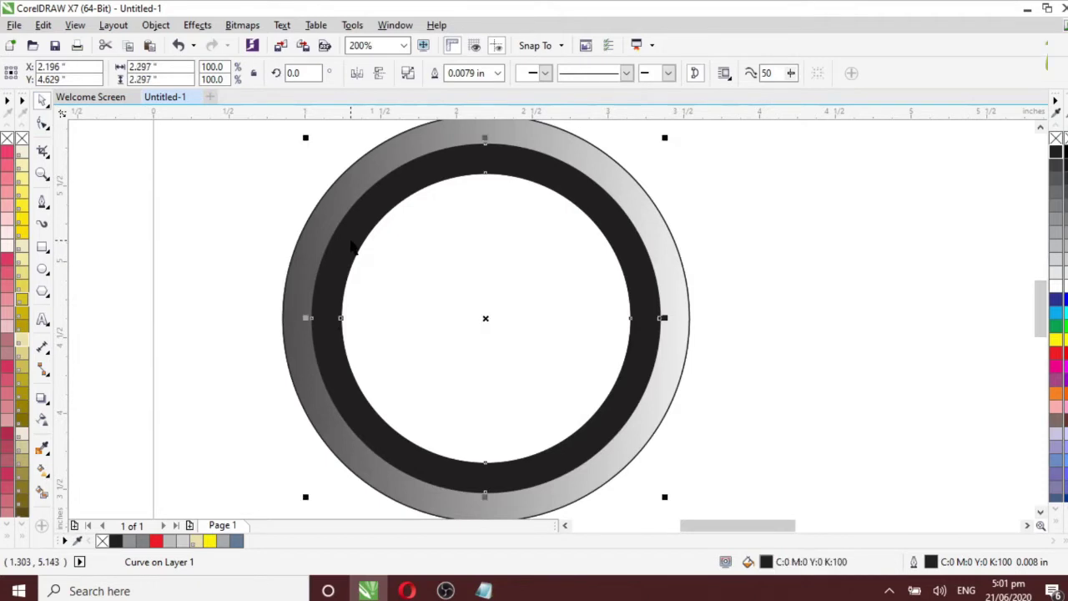
{"action": "left_click", "coordinate": [42, 470]}
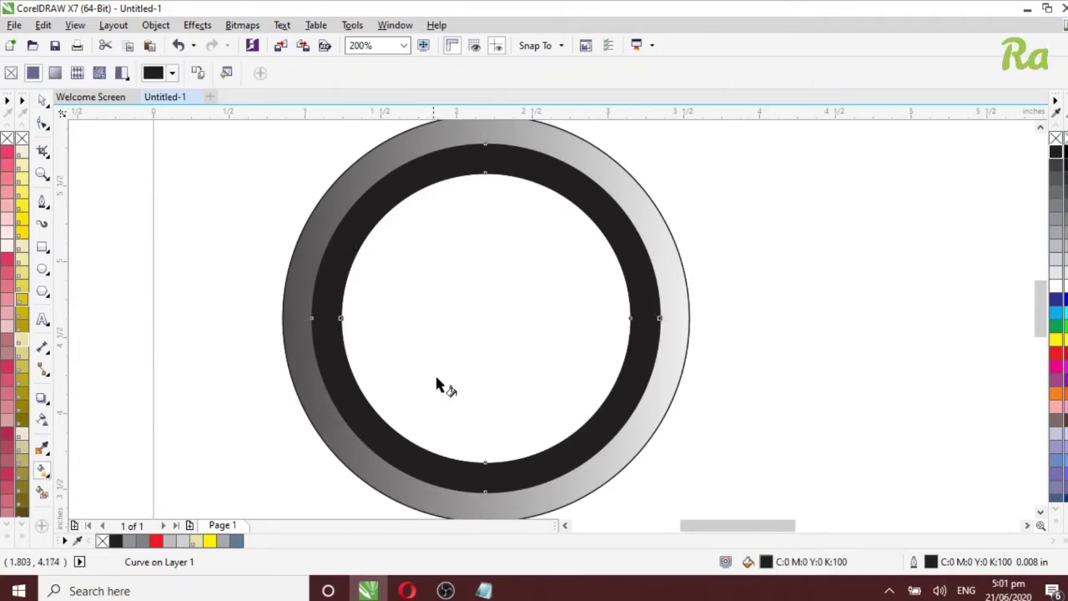
{"action": "left_click_drag", "start_coordinate": [511, 342], "coordinate": [100, 317]}
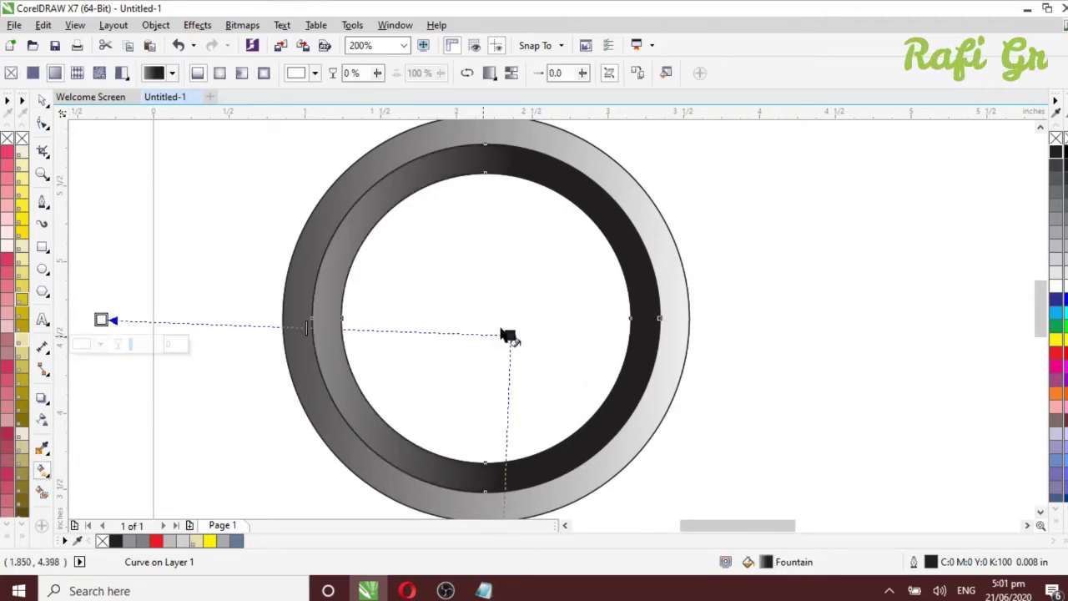
Level the inner ring's gradient, with black starting well beyond the ring's right side and white ending at the outer ring's left edge.
{"action": "scroll", "coordinate": [582, 313], "scroll_direction": "down", "scroll_amount": 1}
{"action": "left_click_drag", "start_coordinate": [543, 317], "coordinate": [712, 302]}
{"action": "left_click_drag", "start_coordinate": [339, 312], "coordinate": [430, 322]}
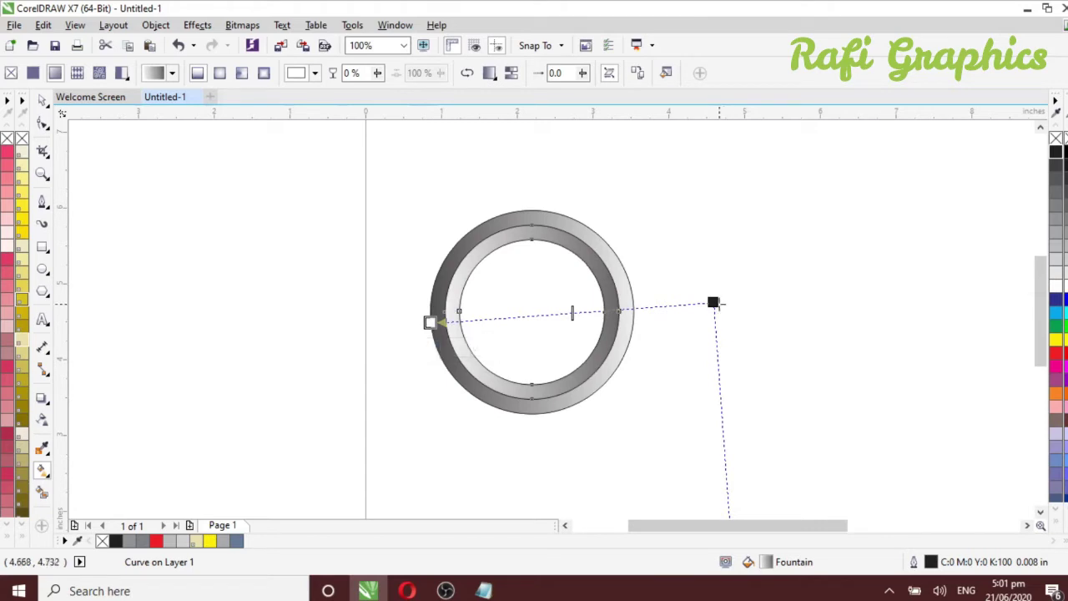
{"action": "left_click_drag", "start_coordinate": [712, 302], "coordinate": [724, 306]}
{"action": "left_click_drag", "start_coordinate": [429, 324], "coordinate": [429, 309]}
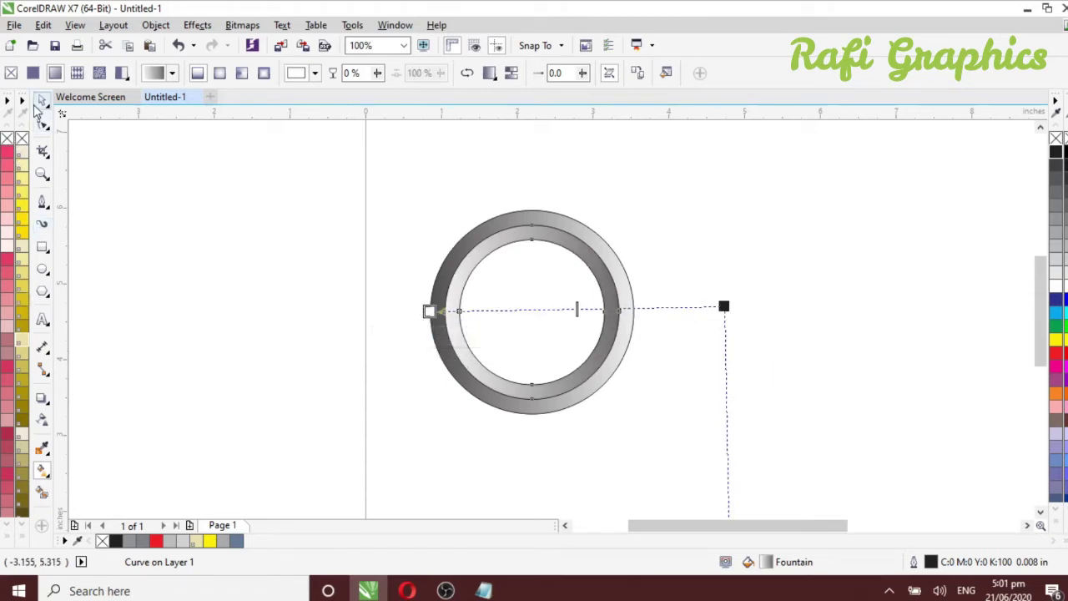
Remove the outlines from all the ring objects.
{"action": "left_click", "coordinate": [42, 100]}
{"action": "left_click", "coordinate": [426, 231]}
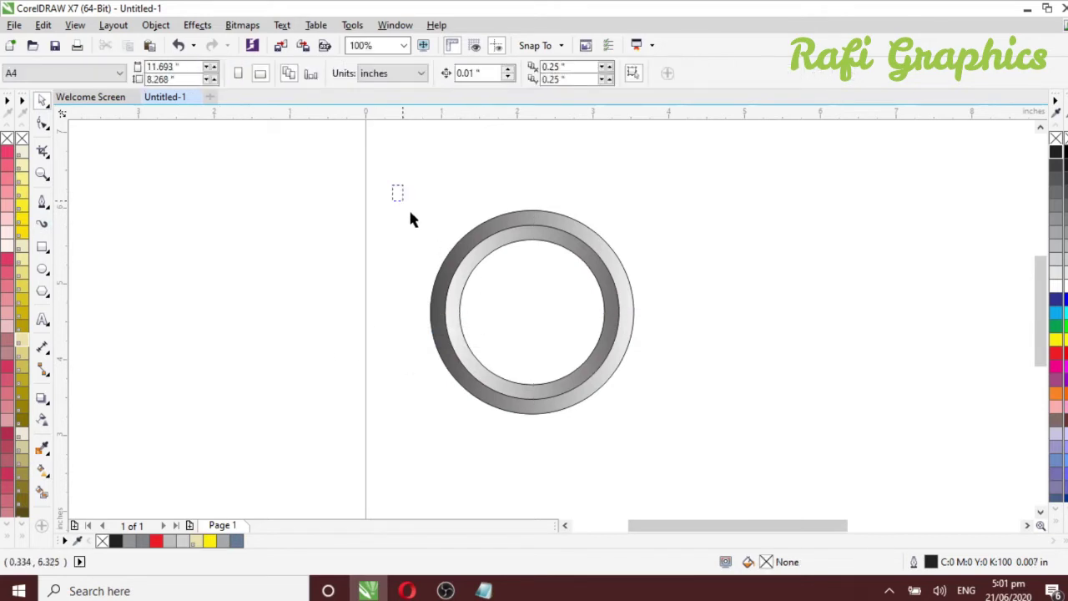
{"action": "left_click_drag", "start_coordinate": [409, 218], "coordinate": [692, 423]}
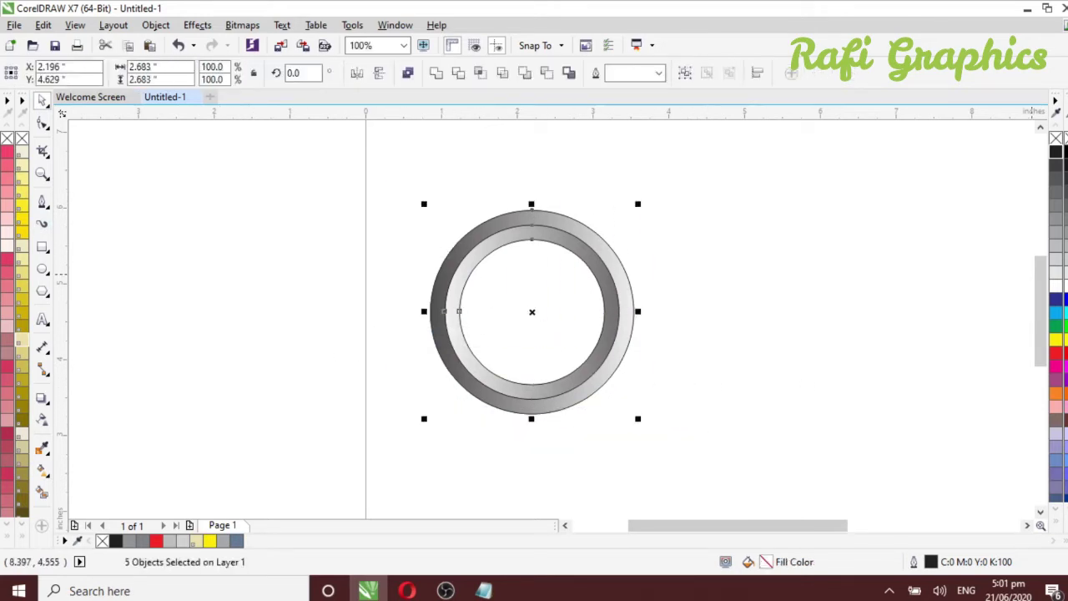
{"action": "right_click", "coordinate": [1055, 139]}
{"action": "left_click", "coordinate": [347, 363]}
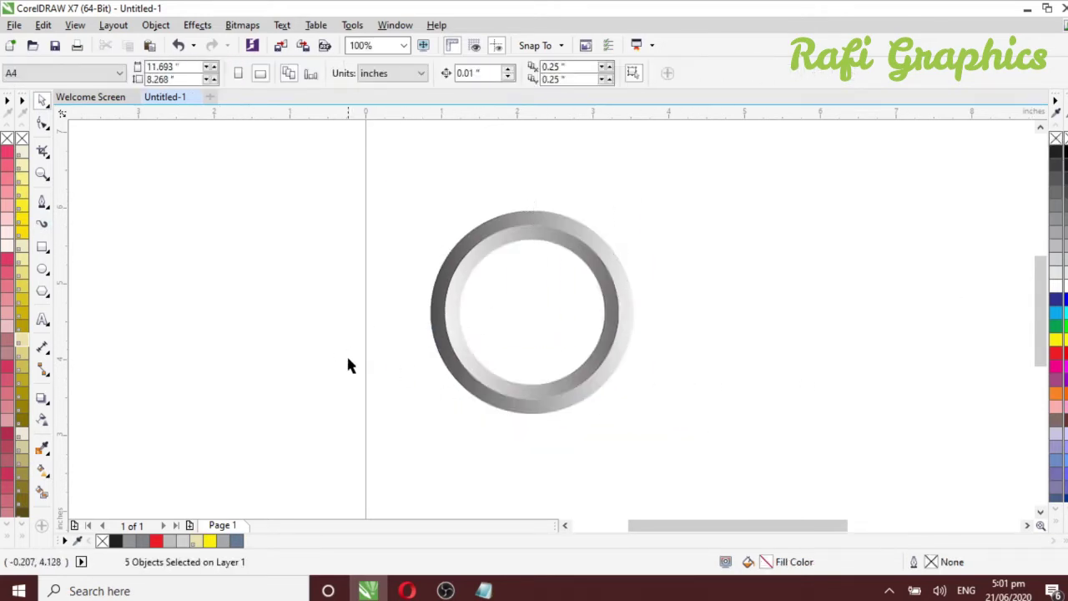
Group all the ring objects into one group.
{"action": "left_click", "coordinate": [1025, 527]}
{"action": "left_click", "coordinate": [1025, 526]}
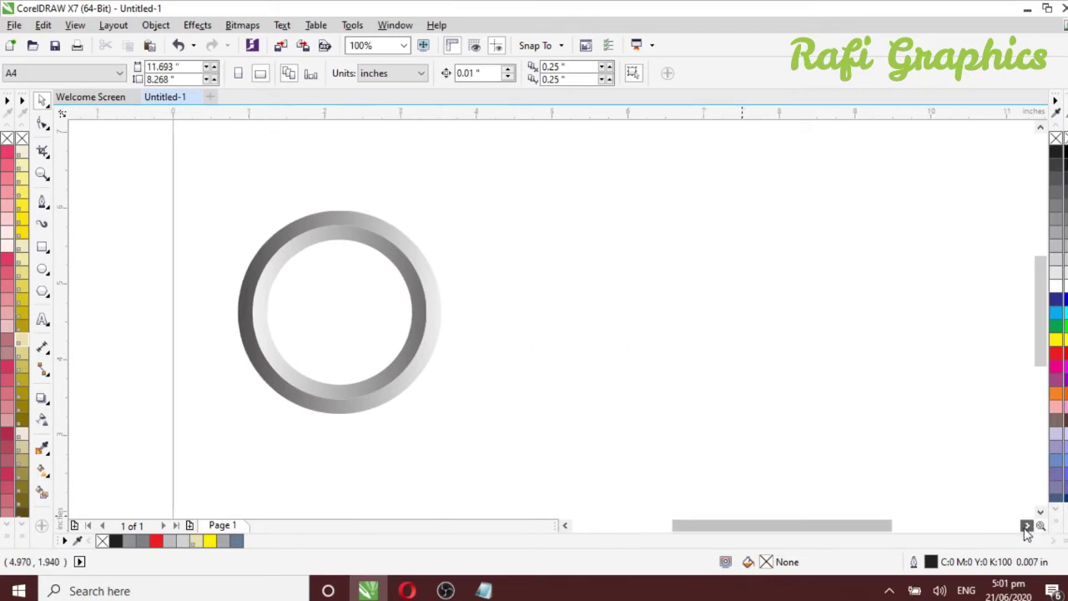
{"action": "left_click_drag", "start_coordinate": [223, 186], "coordinate": [474, 421]}
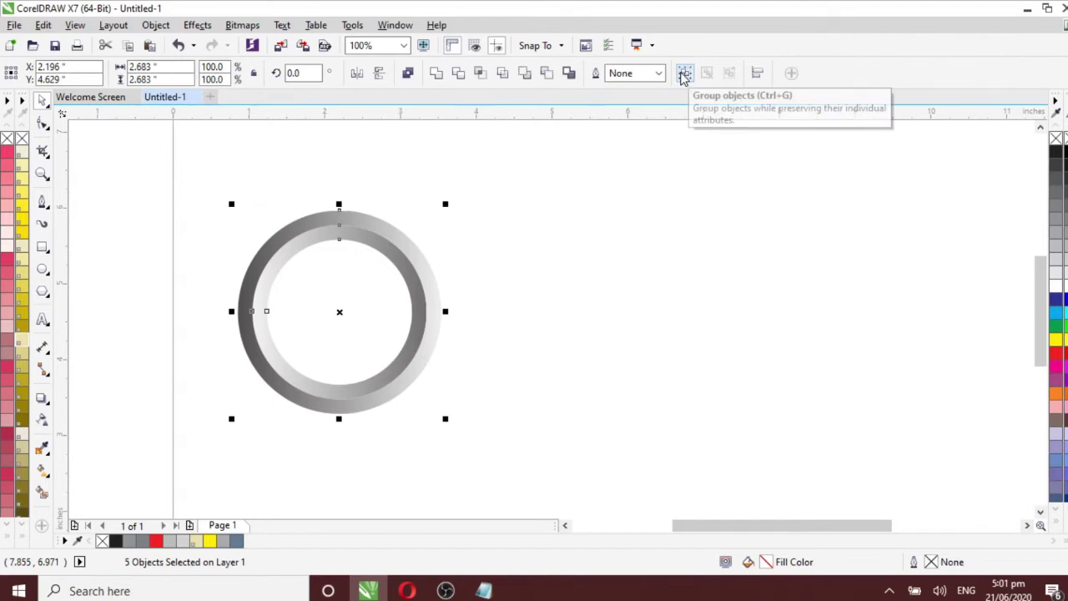
{"action": "left_click", "coordinate": [684, 73]}
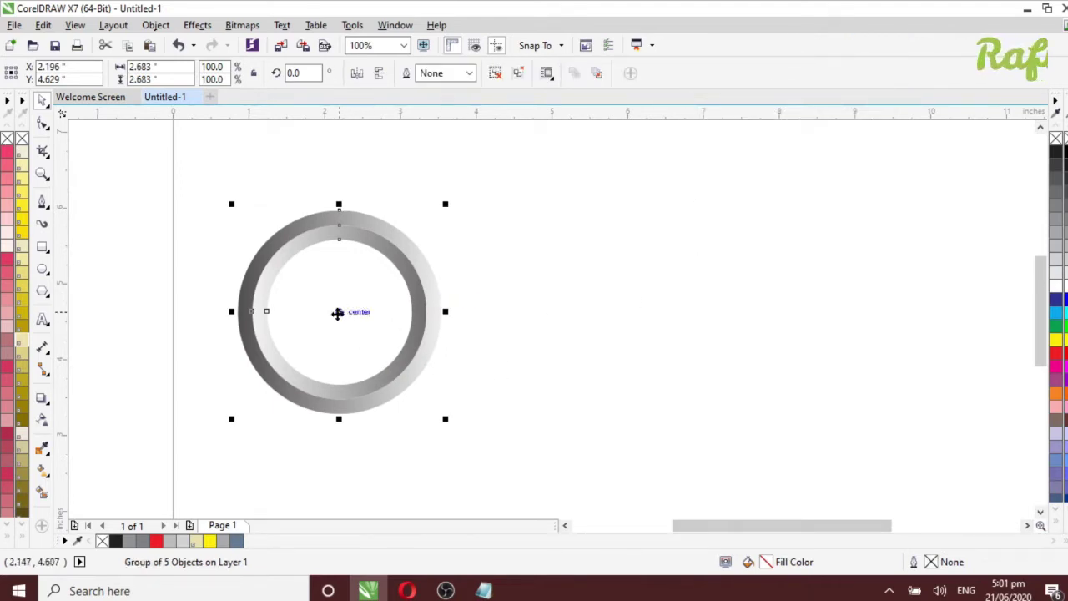
Duplicate the grouped ring about 1.56 inches to the right and repeat the copy twice to form four overlapping rings.
{"action": "left_click_drag", "start_coordinate": [344, 311], "coordinate": [457, 326]}
{"action": "right_click", "coordinate": [457, 327]}
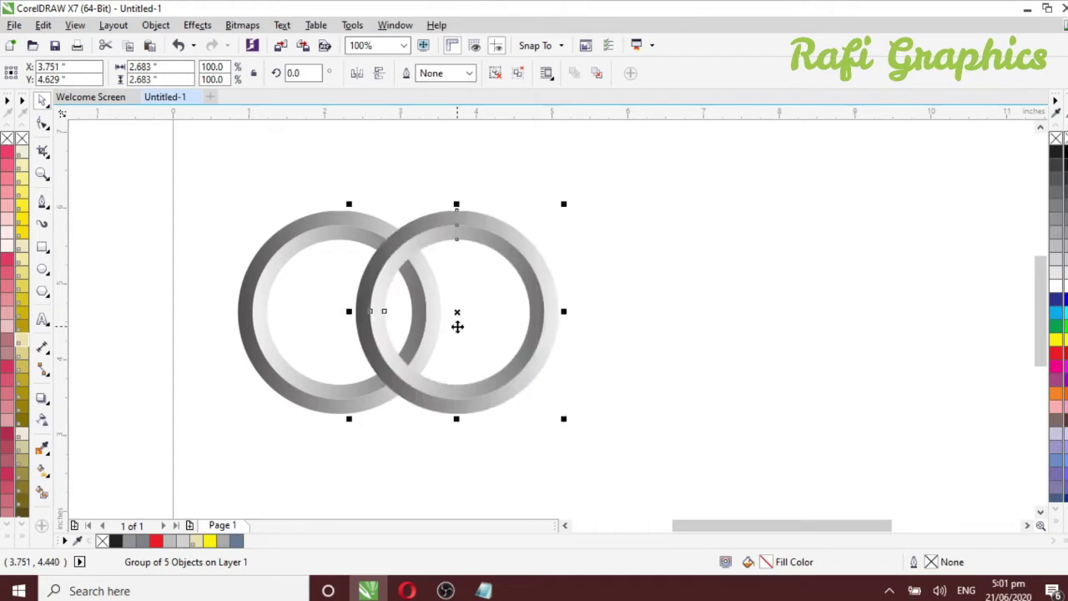
{"action": "key", "text": "ctrl+r"}
{"action": "key", "text": "ctrl+r"}
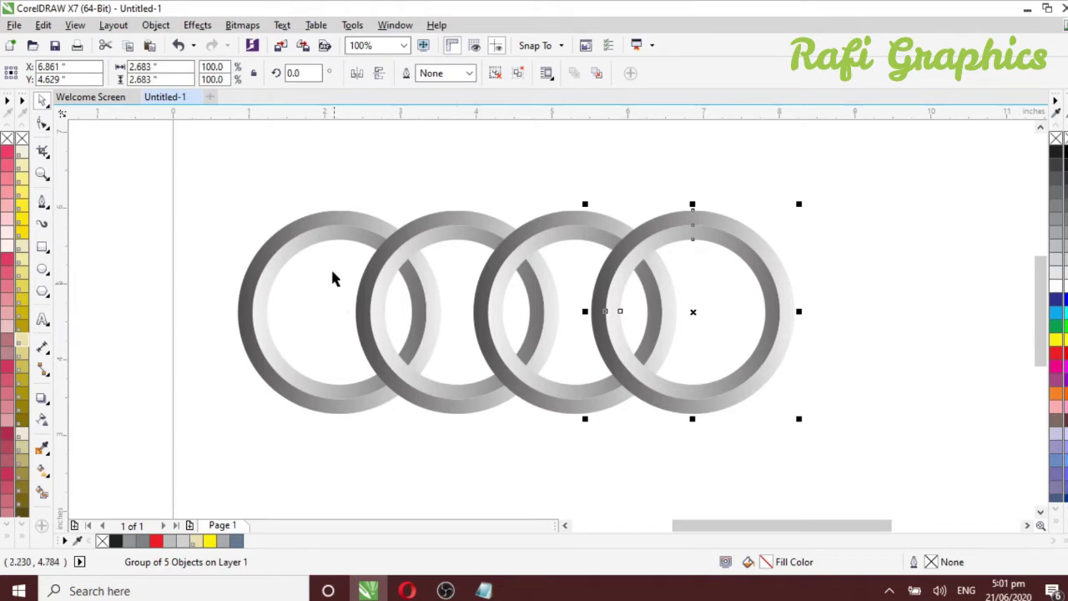
{"action": "left_click", "coordinate": [169, 238]}
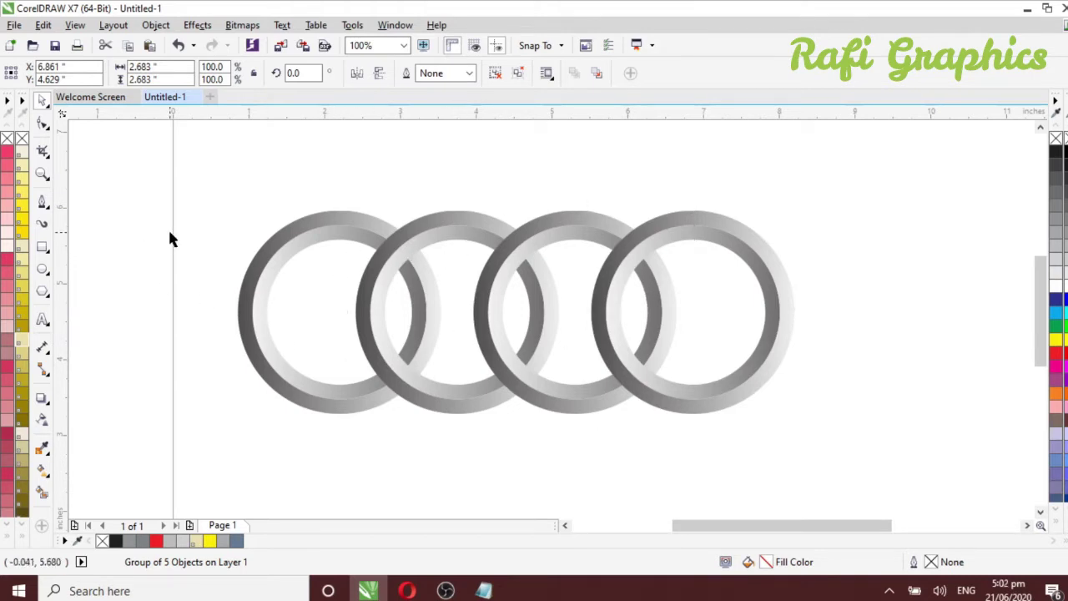
Draw a square about 0.58 inches wide centred on the upper crossing of the first two rings.
{"action": "scroll", "coordinate": [358, 241], "scroll_direction": "up", "scroll_amount": 1}
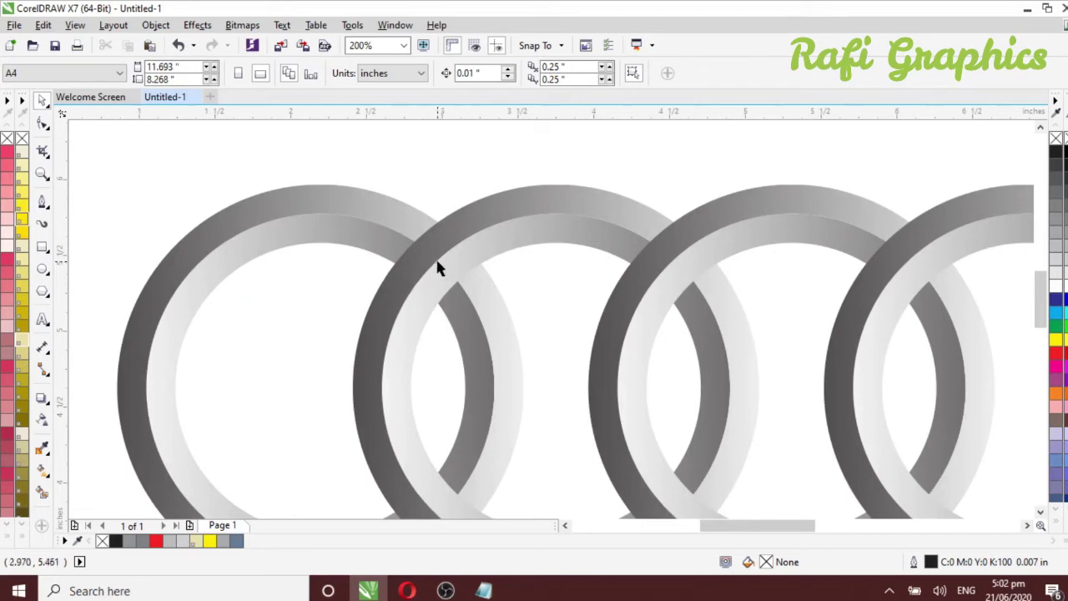
{"action": "left_click", "coordinate": [352, 228]}
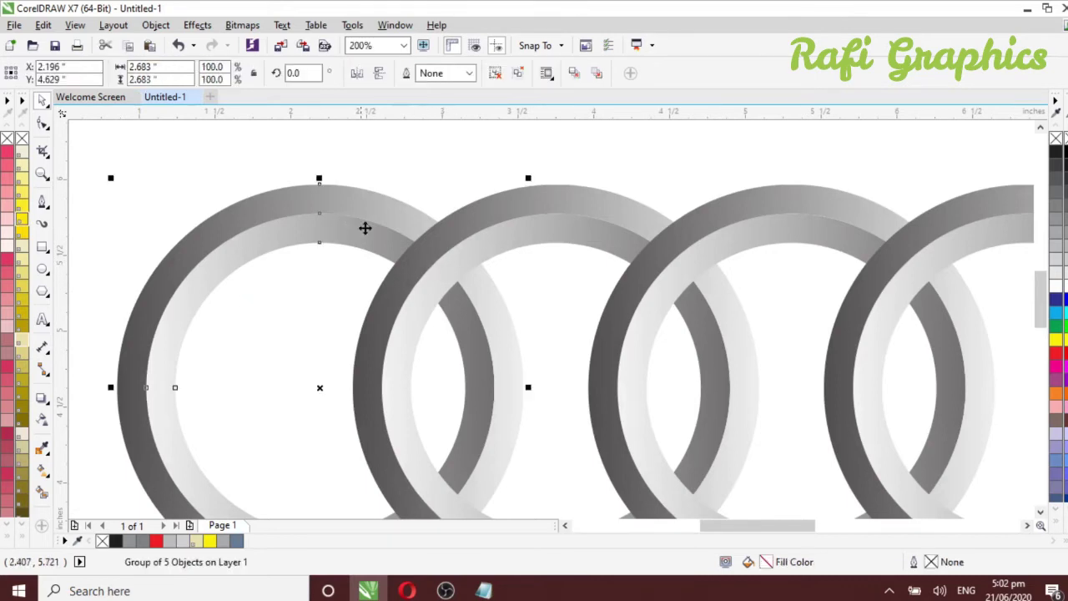
{"action": "left_click", "coordinate": [179, 164]}
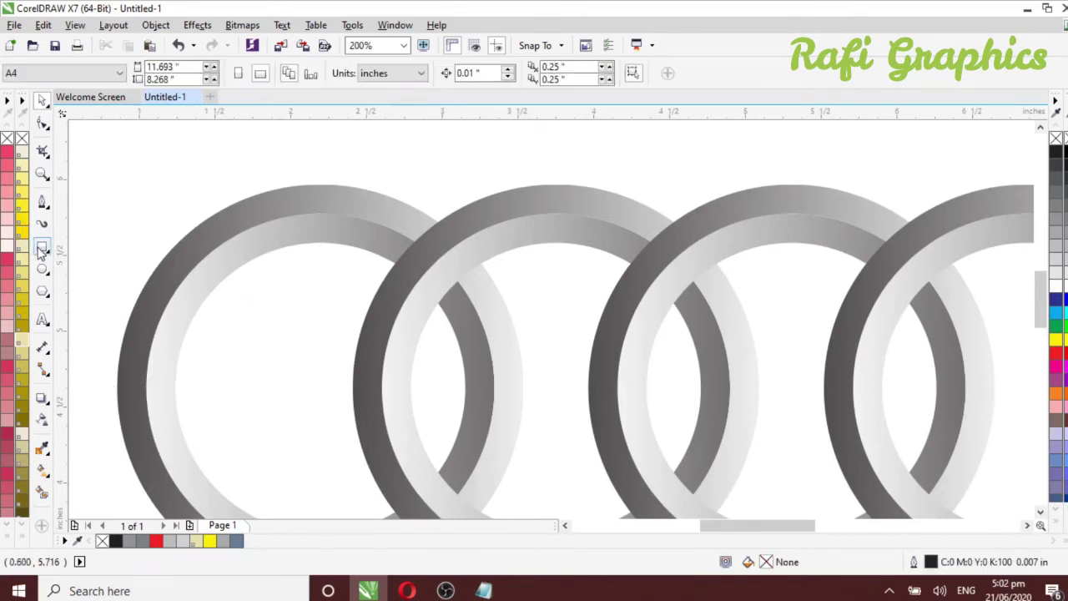
{"action": "left_click", "coordinate": [42, 250]}
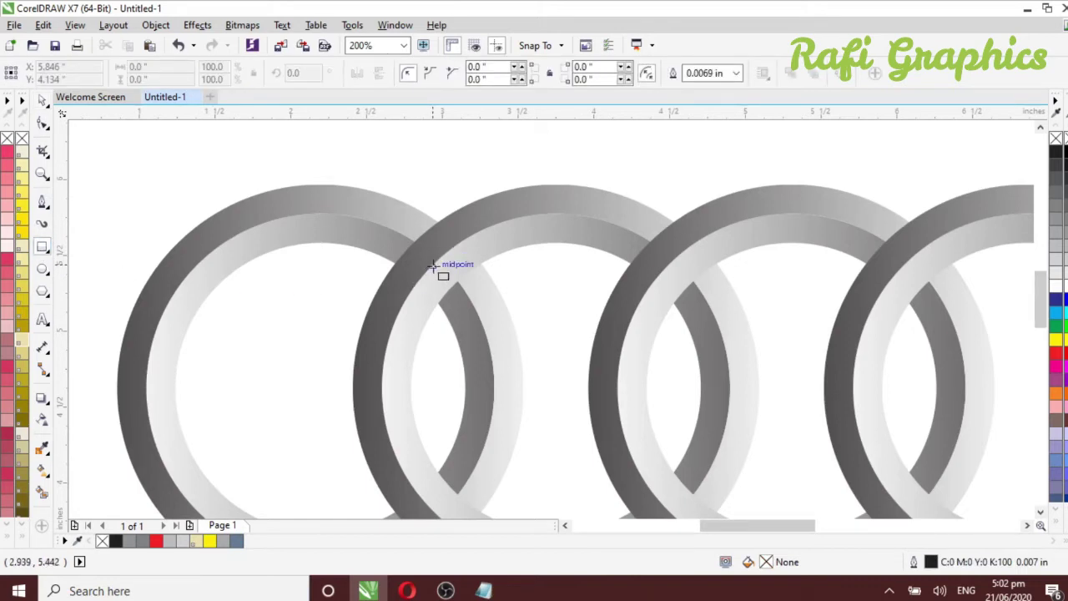
{"action": "left_click_drag", "start_coordinate": [435, 260], "coordinate": [458, 216]}
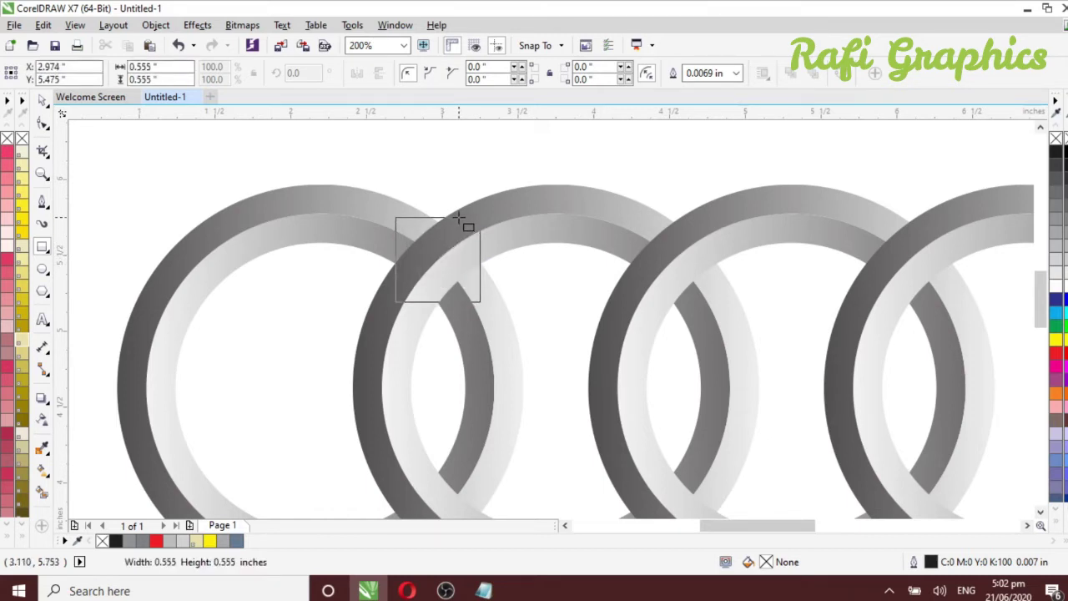
{"action": "left_click_drag", "start_coordinate": [458, 216], "coordinate": [461, 215]}
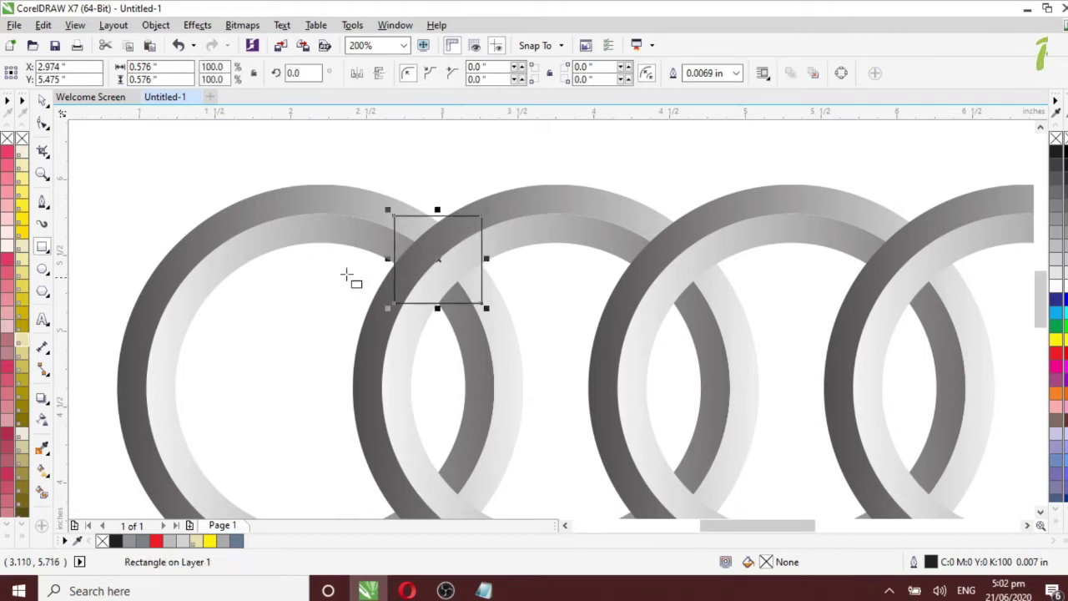
Mirror a copy of the square diagonally up and left so the corners touch, and group both squares.
{"action": "left_click", "coordinate": [43, 100]}
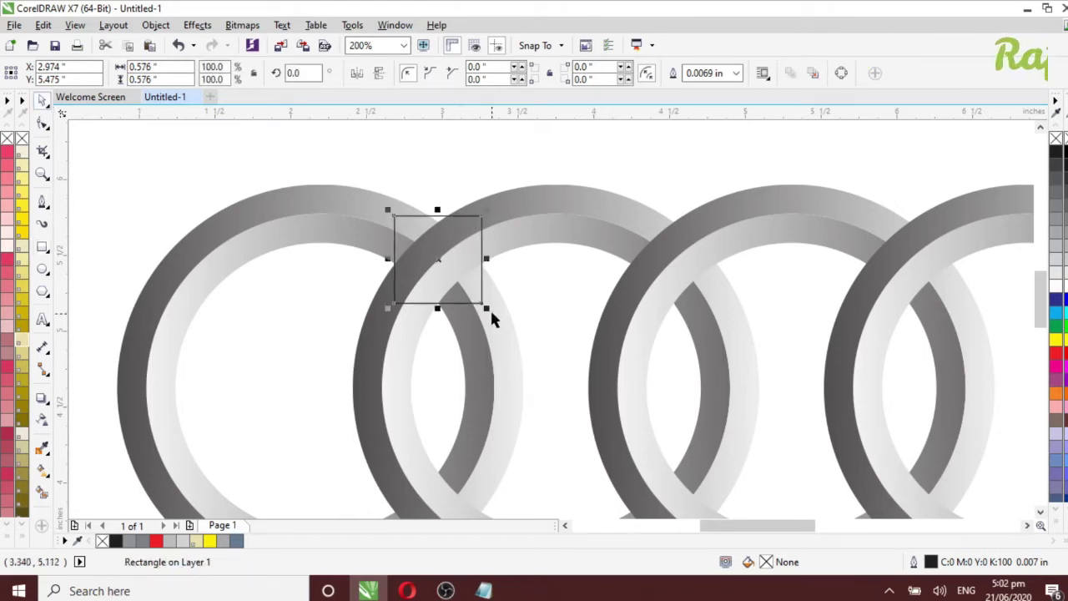
{"action": "left_click_drag", "start_coordinate": [486, 307], "coordinate": [350, 219]}
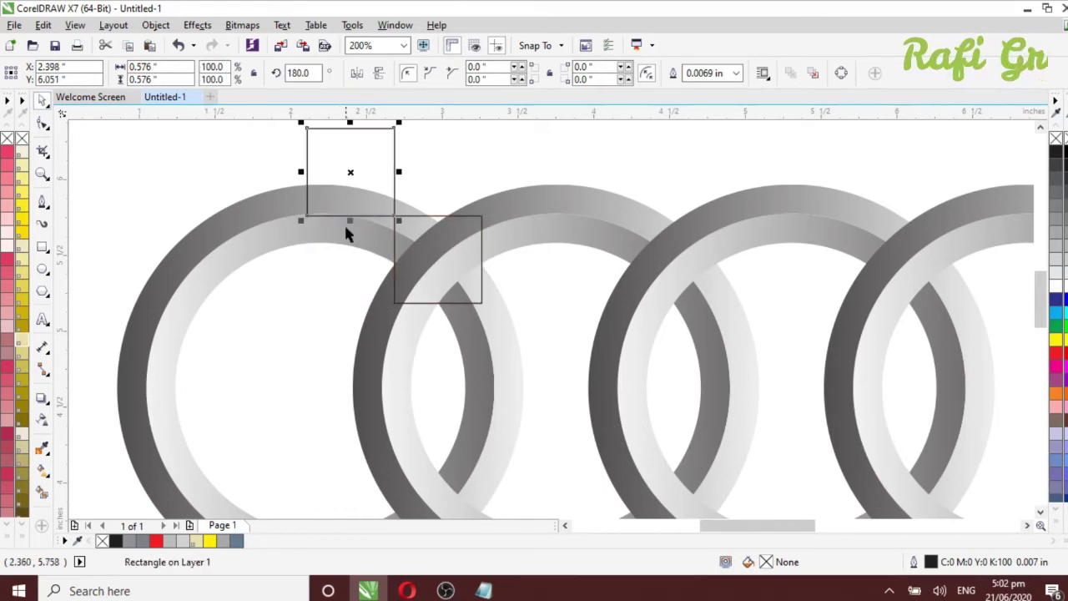
{"action": "left_click", "coordinate": [438, 218], "text": "shift"}
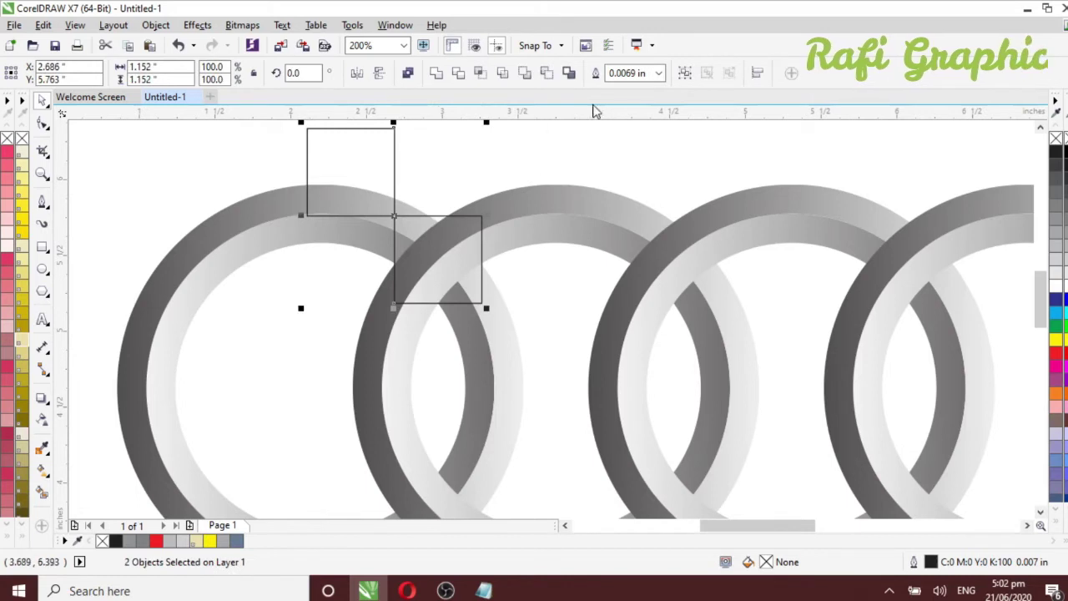
{"action": "key", "text": "ctrl+g"}
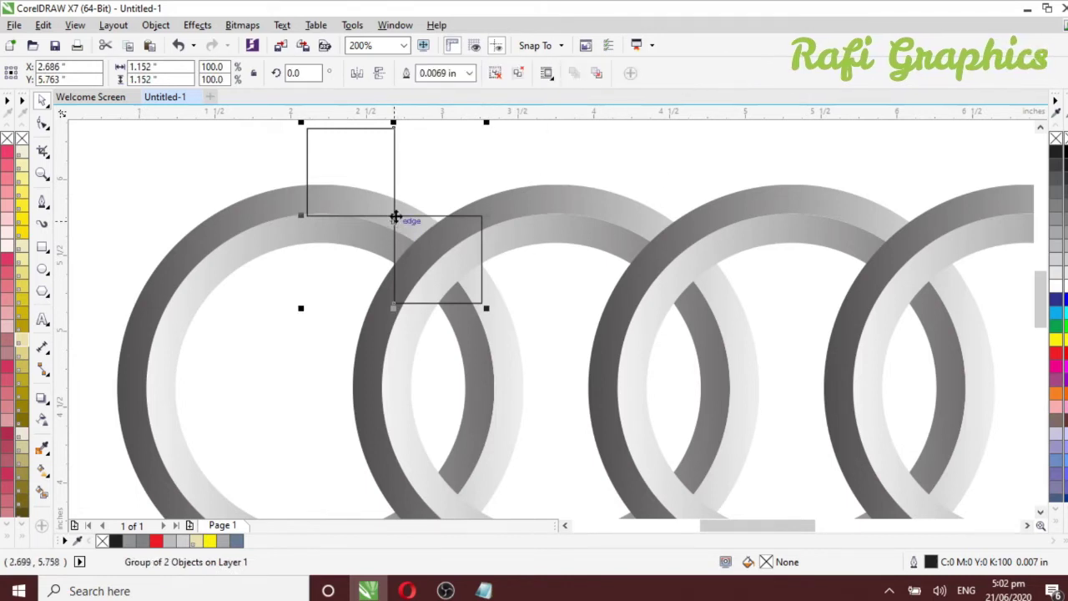
Move the grouped squares so their shared corner sits on the upper crossing of the first two rings.
{"action": "left_click_drag", "start_coordinate": [393, 216], "coordinate": [438, 255]}
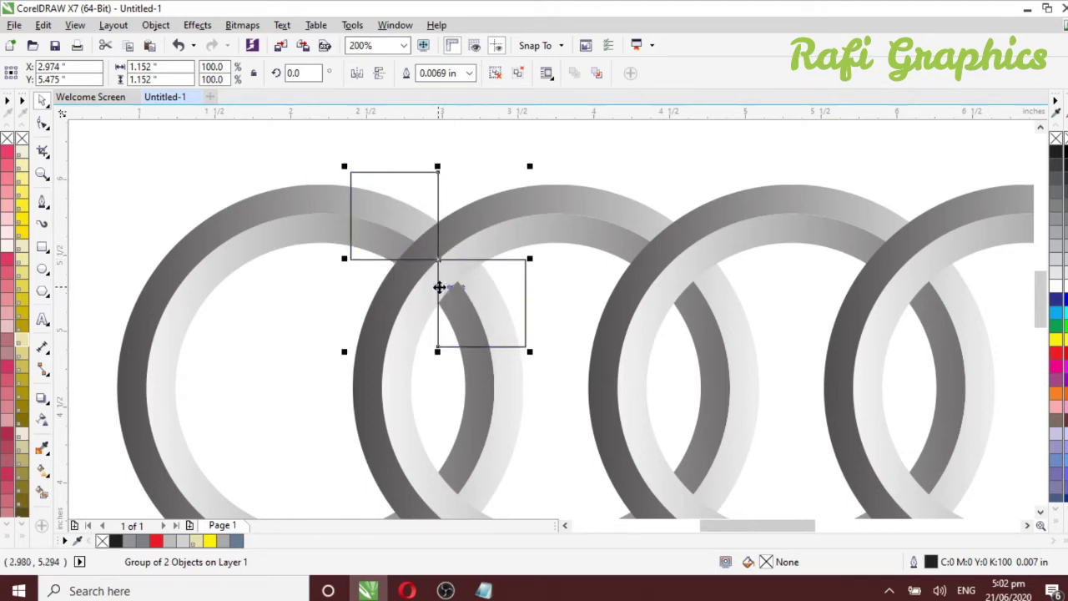
{"action": "mouse_move", "coordinate": [438, 258]}
{"action": "left_mouse_down"}
{"action": "mouse_move", "coordinate": [437, 269]}
{"action": "mouse_move", "coordinate": [437, 247]}
{"action": "mouse_move", "coordinate": [443, 271]}
{"action": "mouse_move", "coordinate": [433, 259]}
{"action": "left_mouse_up"}
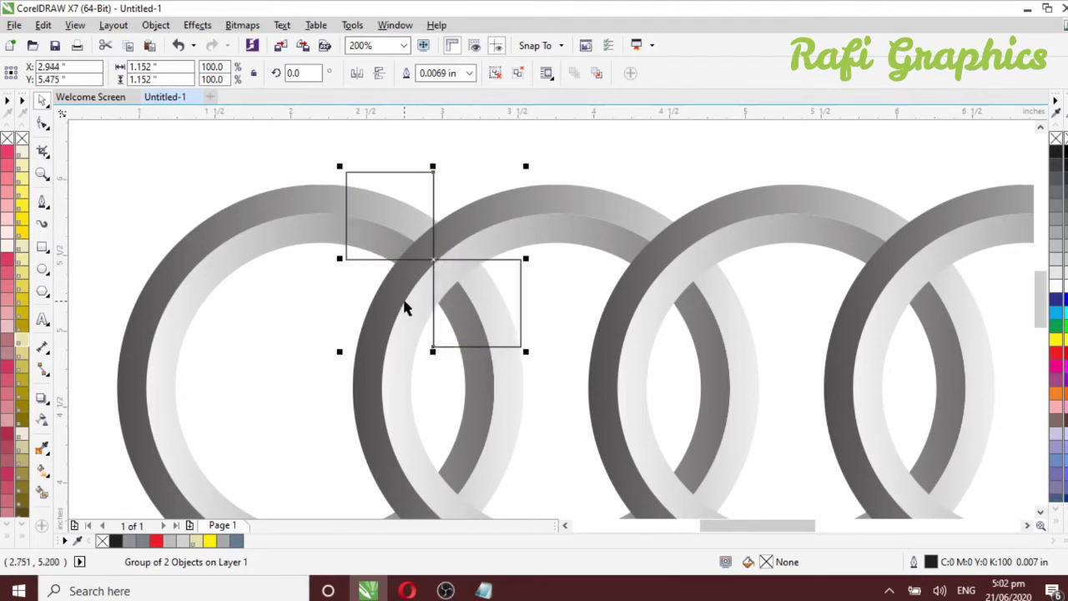
{"action": "key", "text": "Down"}
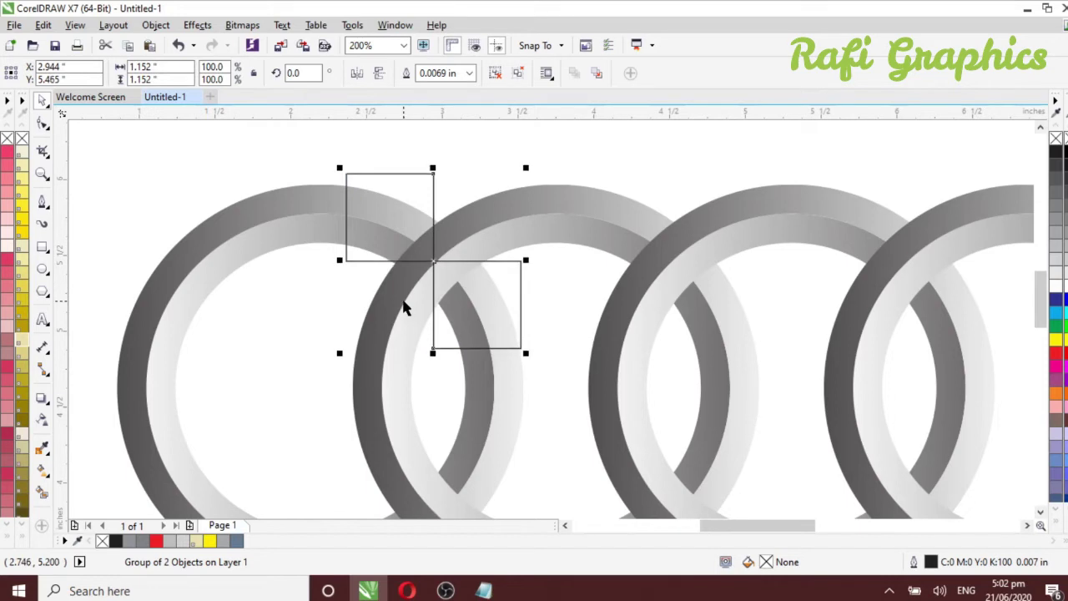
{"action": "key", "text": "Right"}
{"action": "key", "text": "Right"}
{"action": "key", "text": "Right"}
{"action": "key", "text": "Right"}
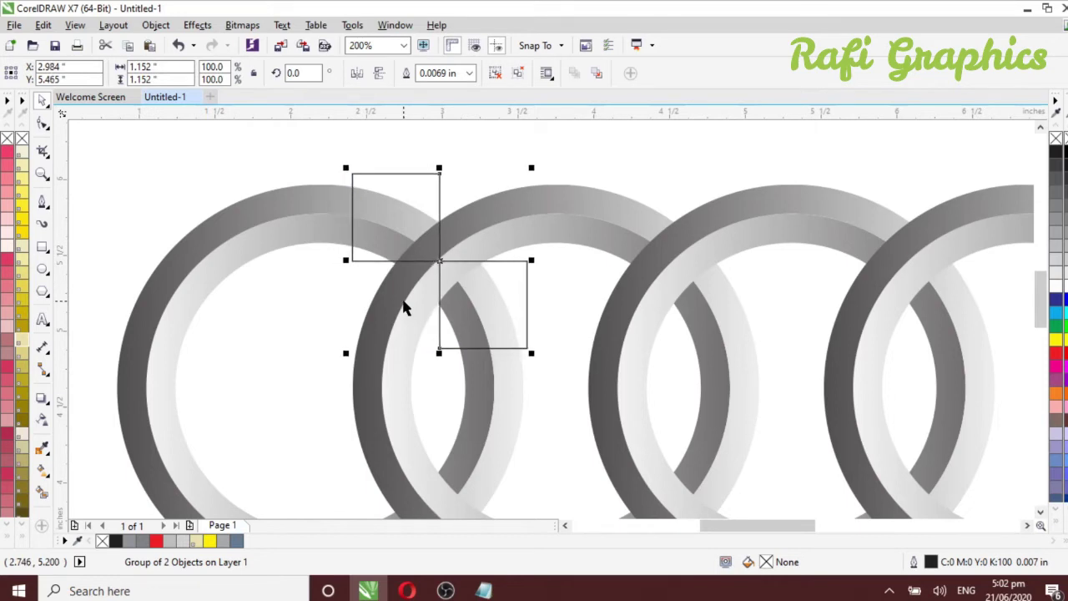
{"action": "key", "text": "Down"}
{"action": "key", "text": "Down"}
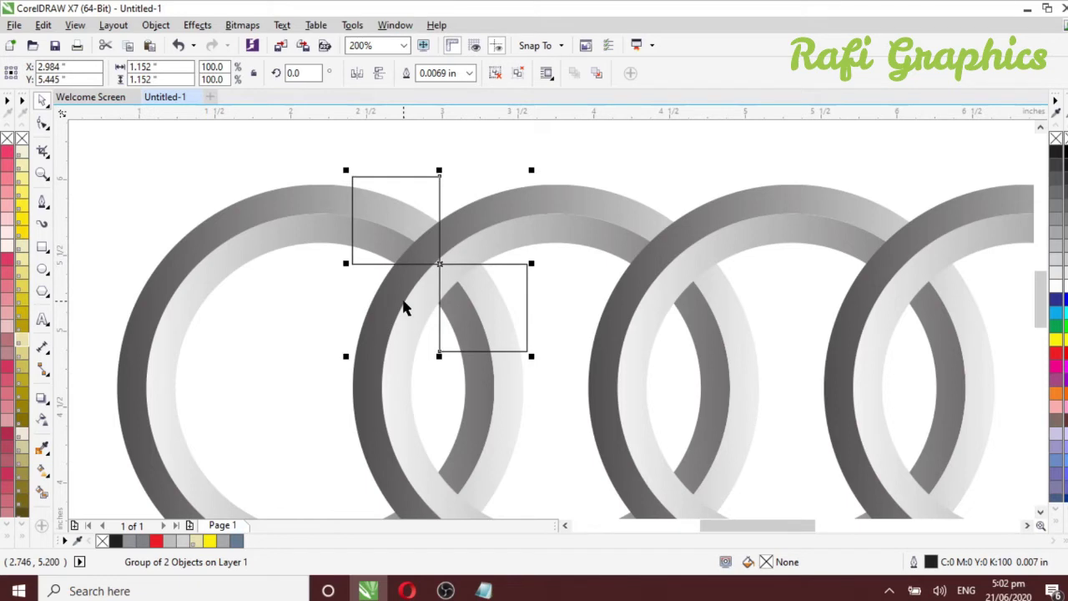
{"action": "key", "text": "Up"}
Fine-tune the grouped squares at the upper crossing by nudging them 0.01 inch left.
{"action": "scroll", "coordinate": [399, 277], "scroll_direction": "up", "scroll_amount": 2}
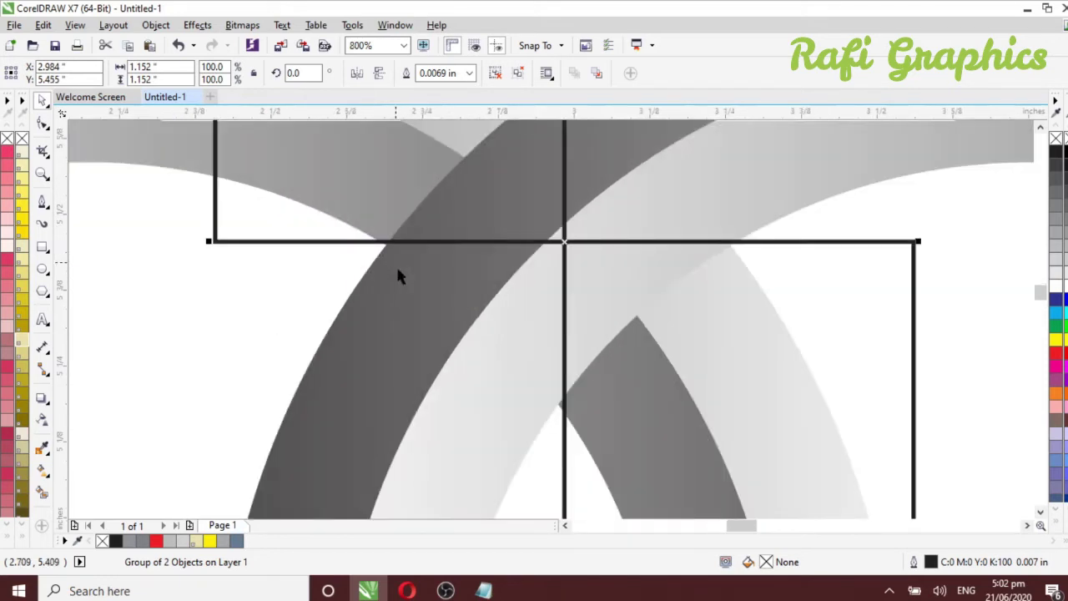
{"action": "key", "text": "Up"}
{"action": "key", "text": "Down"}
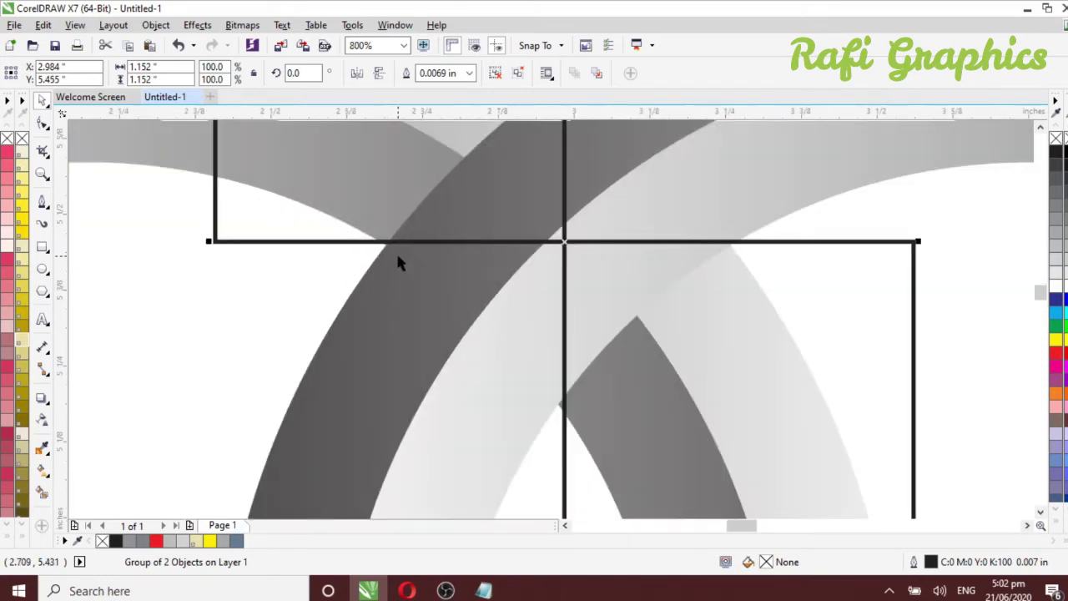
{"action": "key", "text": "Left"}
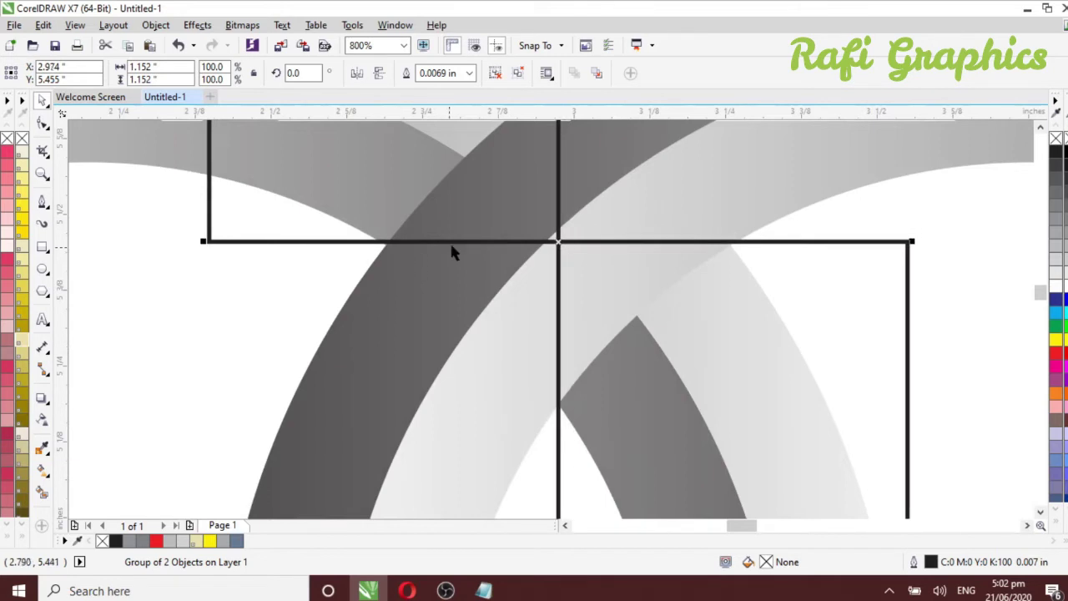
{"action": "scroll", "coordinate": [455, 242], "scroll_direction": "down", "scroll_amount": 3}
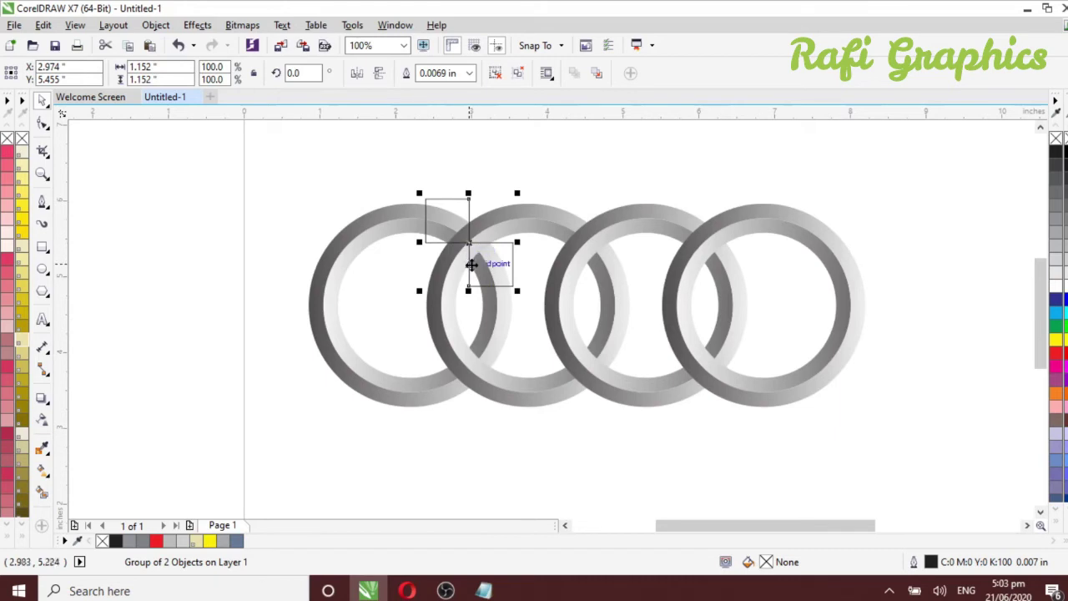
{"action": "left_click", "coordinate": [469, 243], "text": "ctrl"}
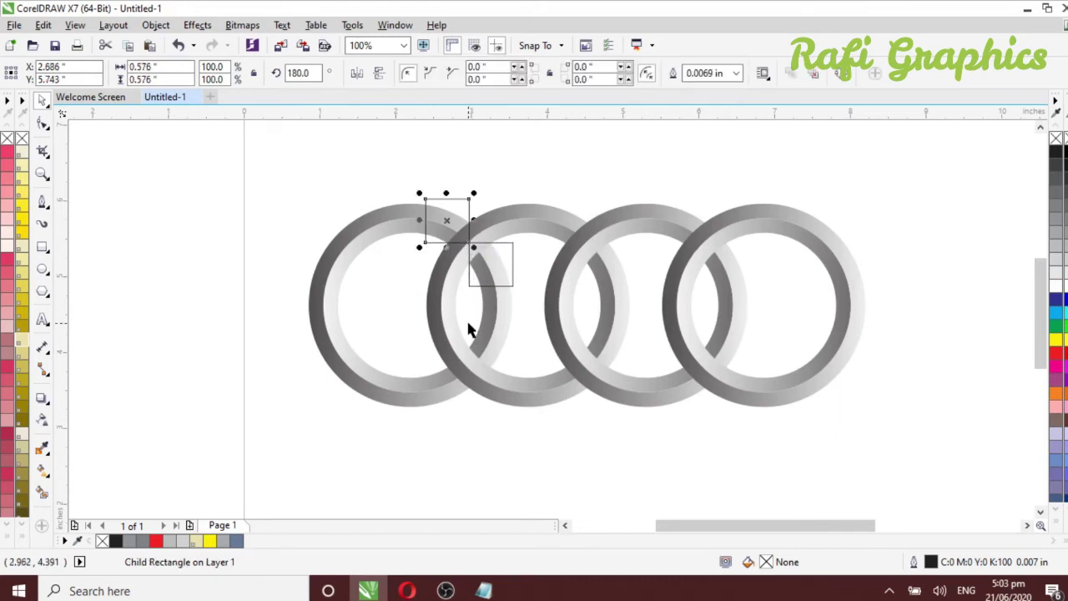
{"action": "left_click_drag", "start_coordinate": [469, 243], "coordinate": [469, 297]}
{"action": "key", "text": "ctrl+z"}
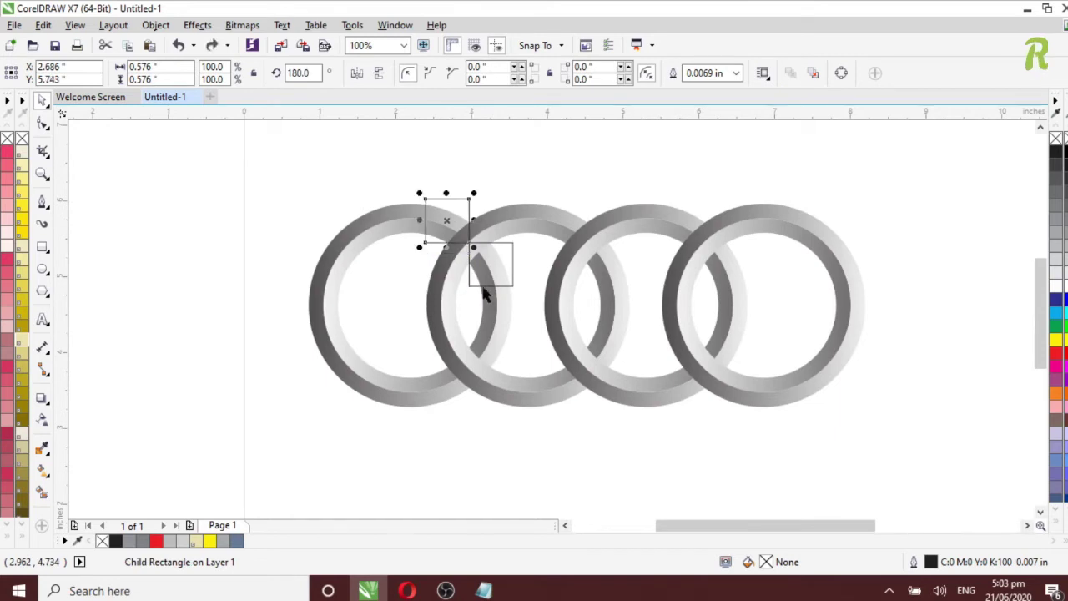
{"action": "scroll", "coordinate": [464, 238], "scroll_direction": "up", "scroll_amount": 2}
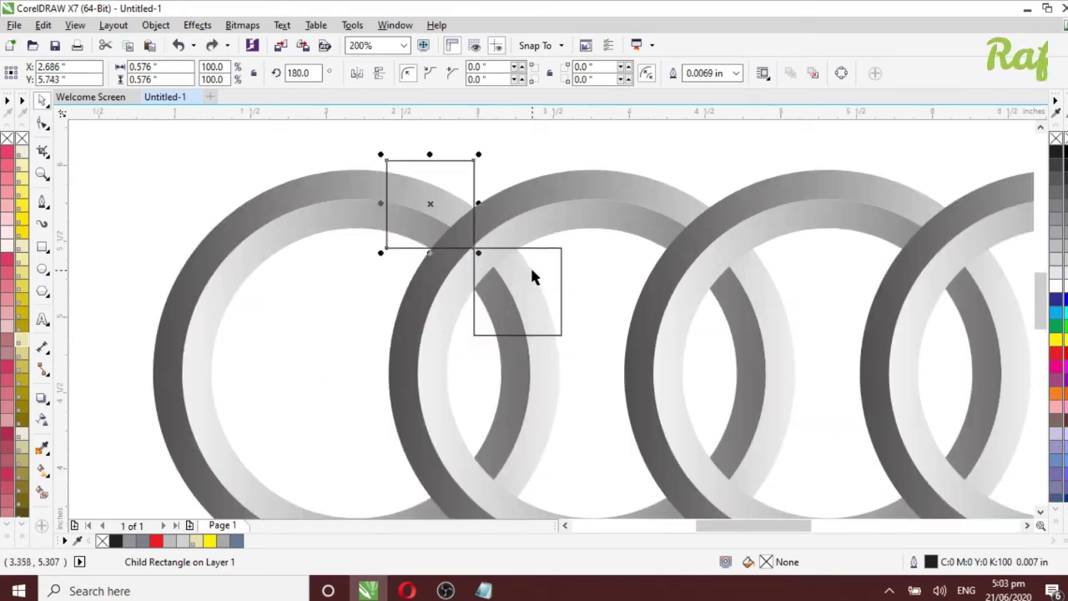
{"action": "left_click", "coordinate": [559, 249]}
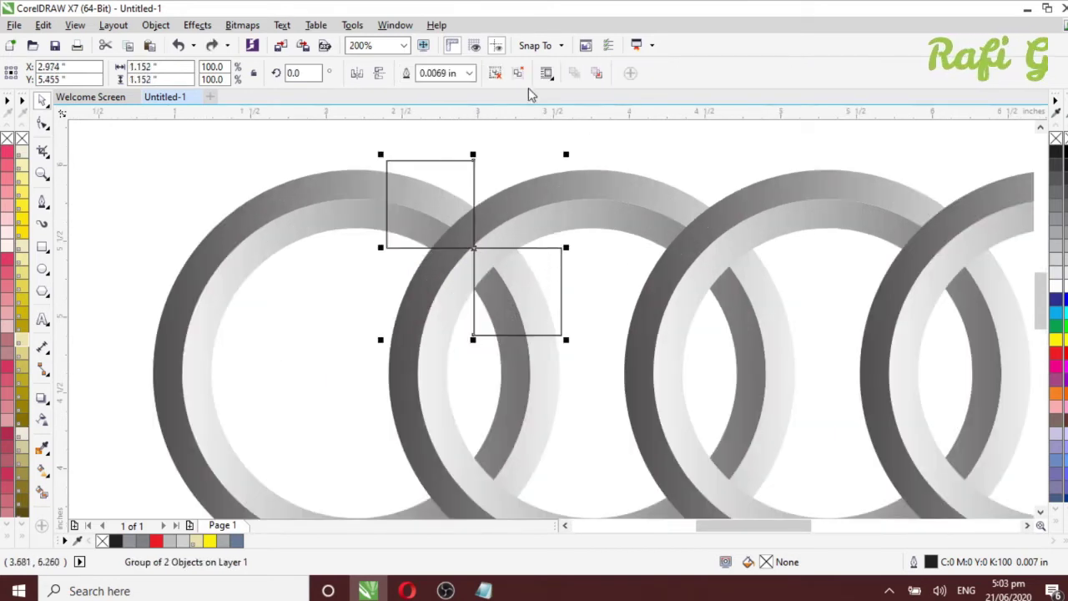
{"action": "left_click", "coordinate": [500, 152]}
{"action": "scroll", "coordinate": [484, 248], "scroll_direction": "down", "scroll_amount": 1}
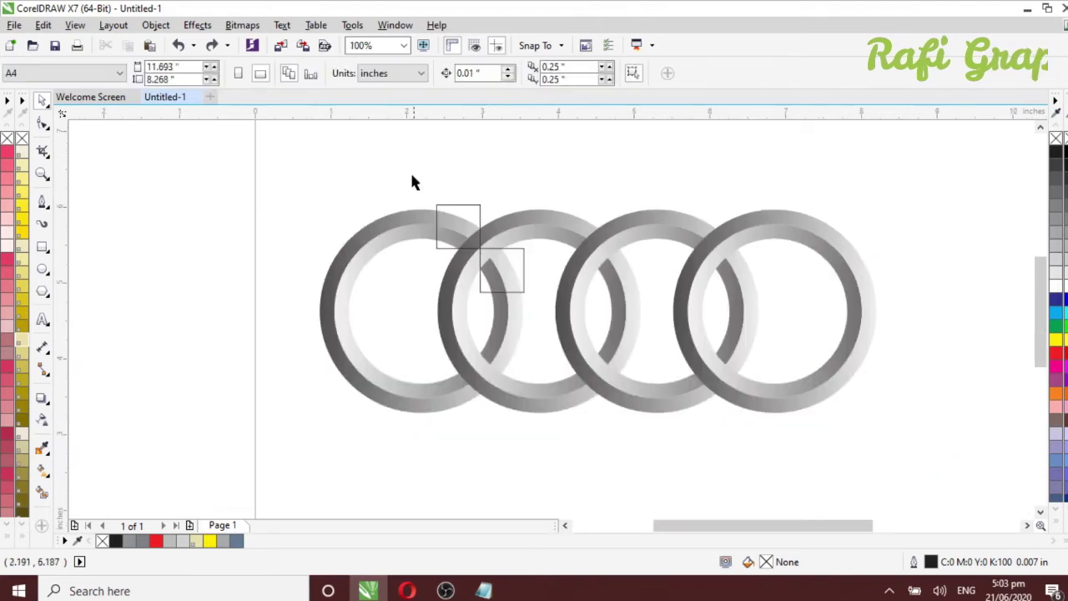
Copy the grouped squares straight down to the lower crossing of the first two rings and mirror the copy vertically.
{"action": "left_click_drag", "start_coordinate": [410, 171], "coordinate": [553, 303]}
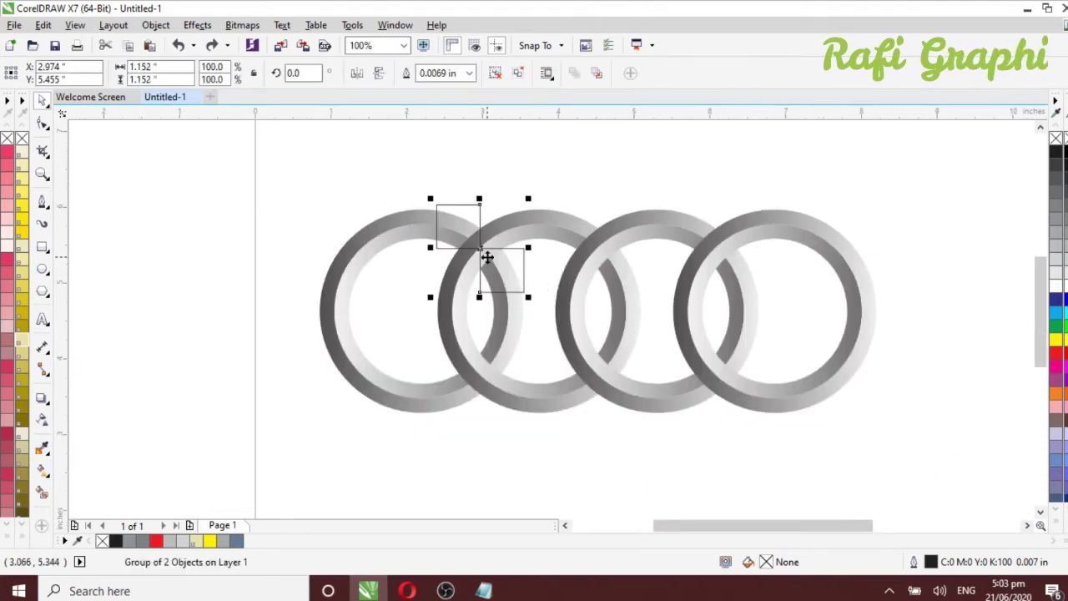
{"action": "left_click_drag", "start_coordinate": [482, 247], "coordinate": [476, 380]}
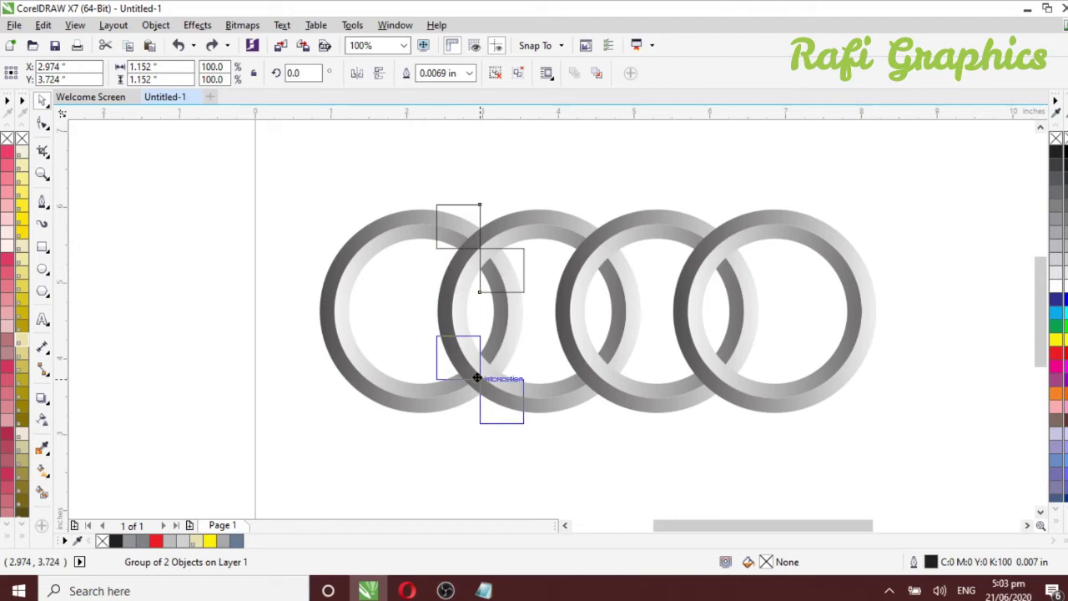
{"action": "left_click_drag", "start_coordinate": [477, 378], "coordinate": [476, 376]}
{"action": "scroll", "coordinate": [484, 359], "scroll_direction": "up", "scroll_amount": 1}
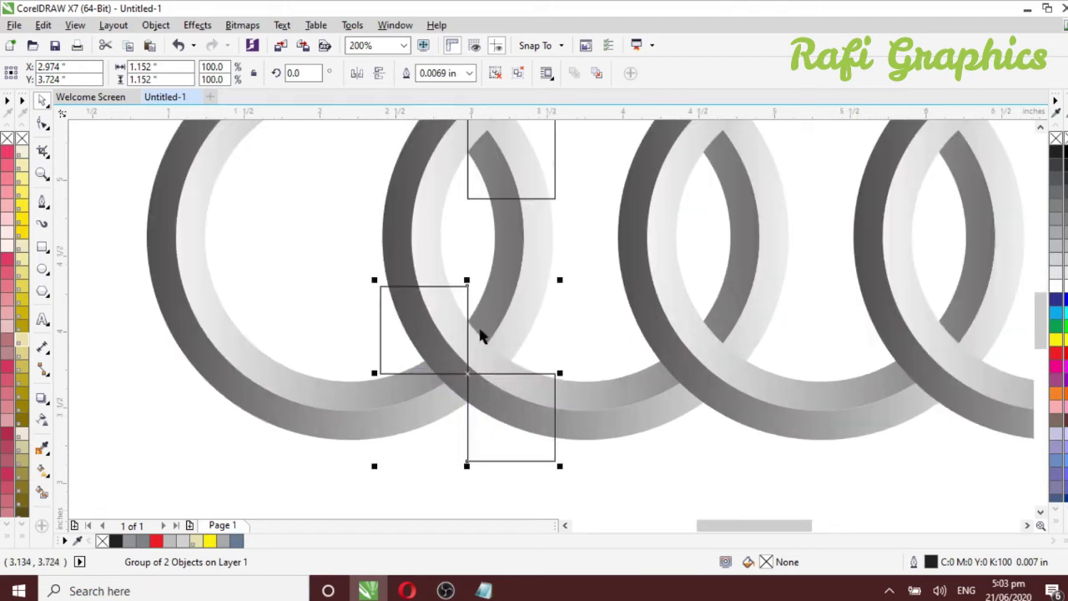
{"action": "left_click", "coordinate": [378, 75]}
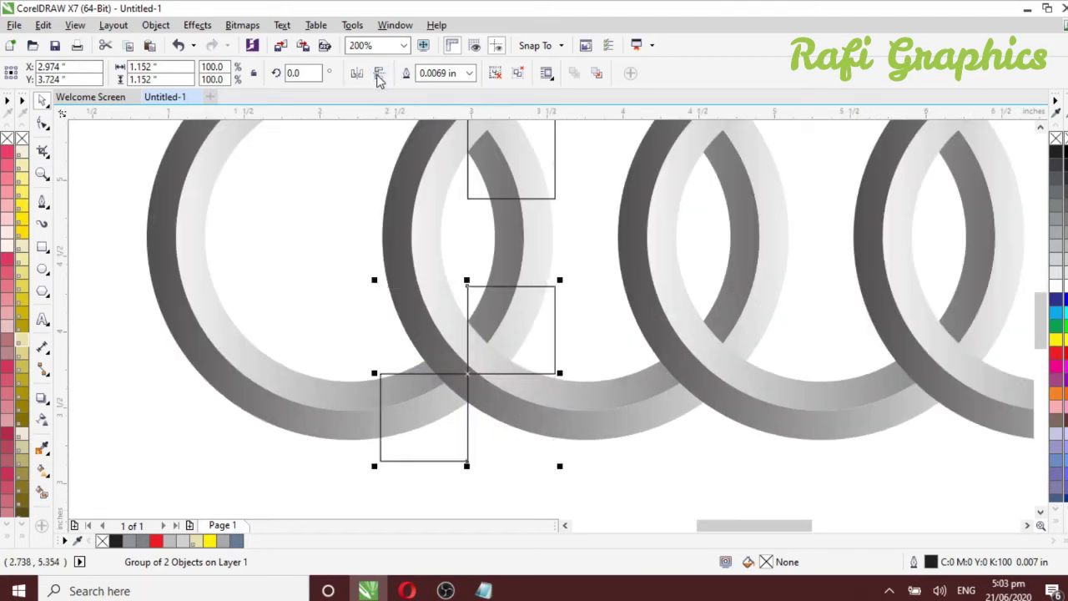
Align the mirrored squares' shared corner with the lower crossing of the first two rings, at about X 2.984, Y 3.803 inches.
{"action": "scroll", "coordinate": [468, 375], "scroll_direction": "up", "scroll_amount": 1}
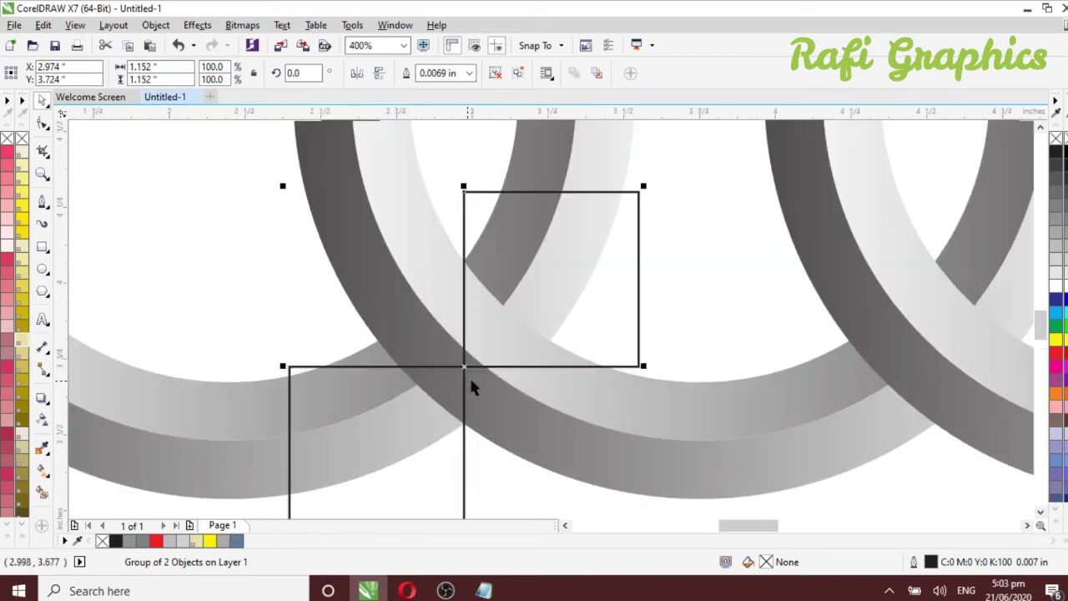
{"action": "left_click_drag", "start_coordinate": [461, 368], "coordinate": [460, 346]}
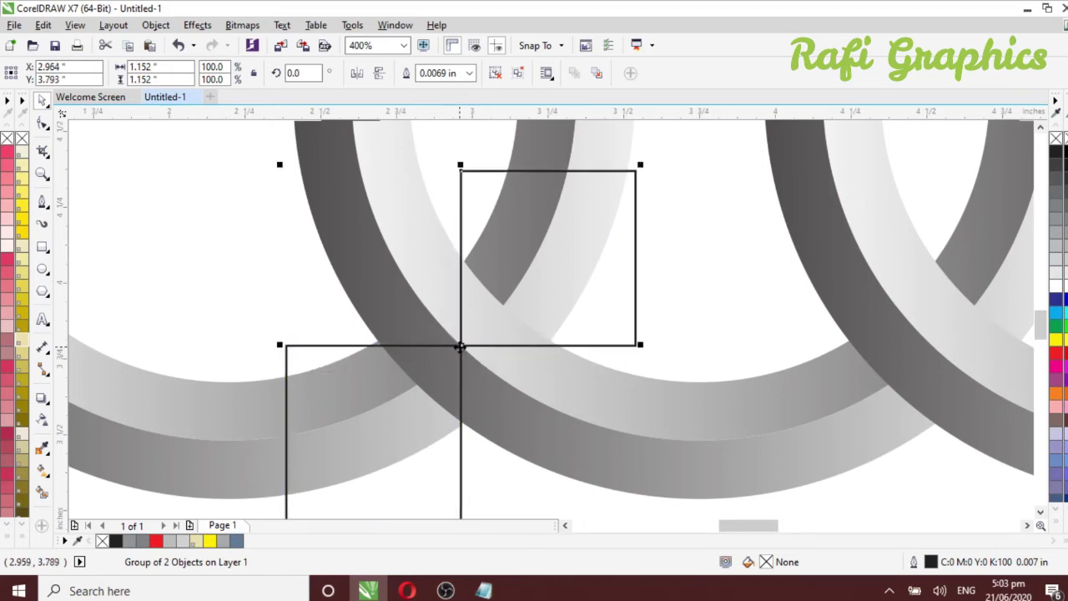
{"action": "key", "text": "Right"}
{"action": "key", "text": "Right"}
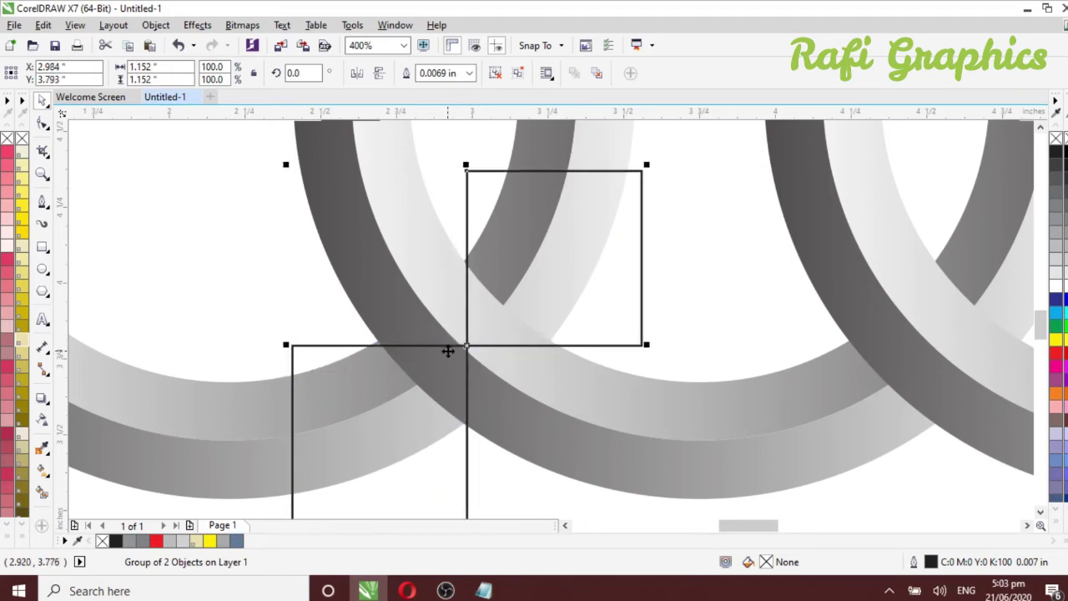
{"action": "key", "text": "Up"}
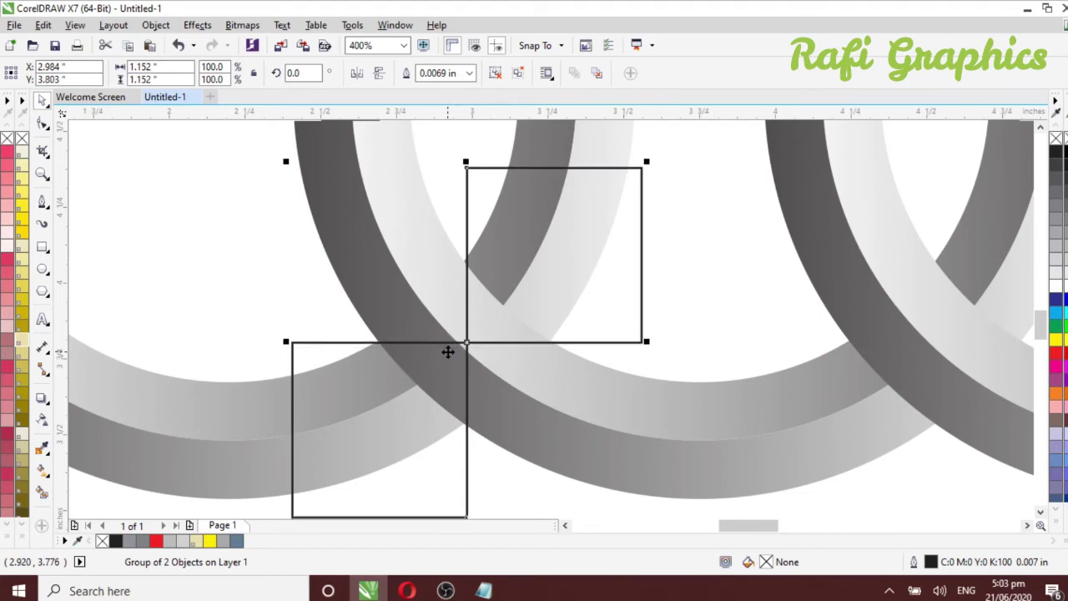
Nudge the lower pair of squares 0.02 inch down and group it with the upper pair at the first two rings.
{"action": "key", "text": "Down"}
{"action": "key", "text": "Down"}
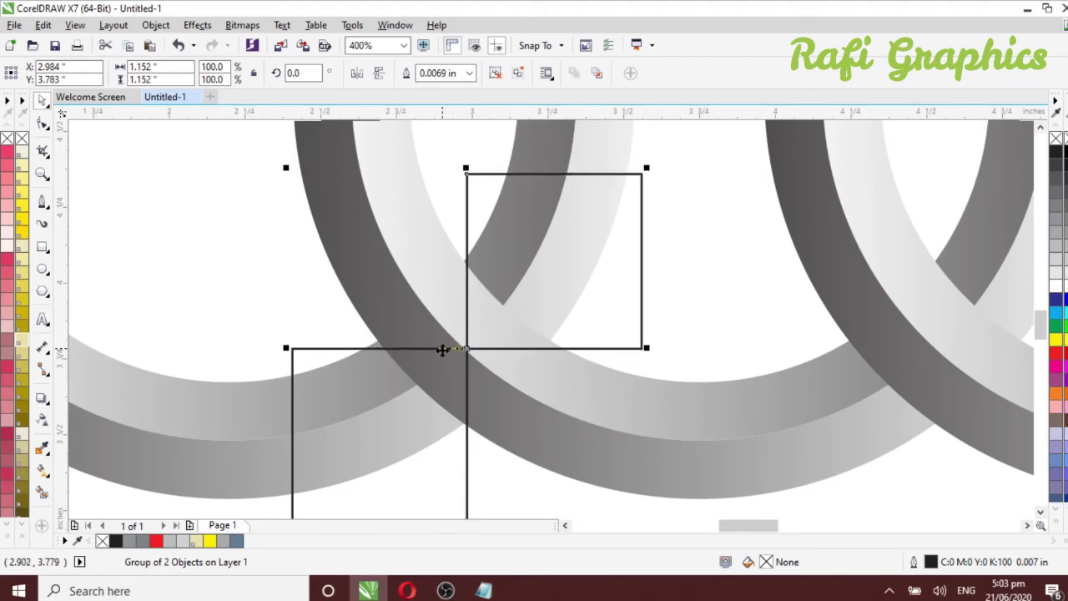
{"action": "scroll", "coordinate": [442, 327], "scroll_direction": "down", "scroll_amount": 1}
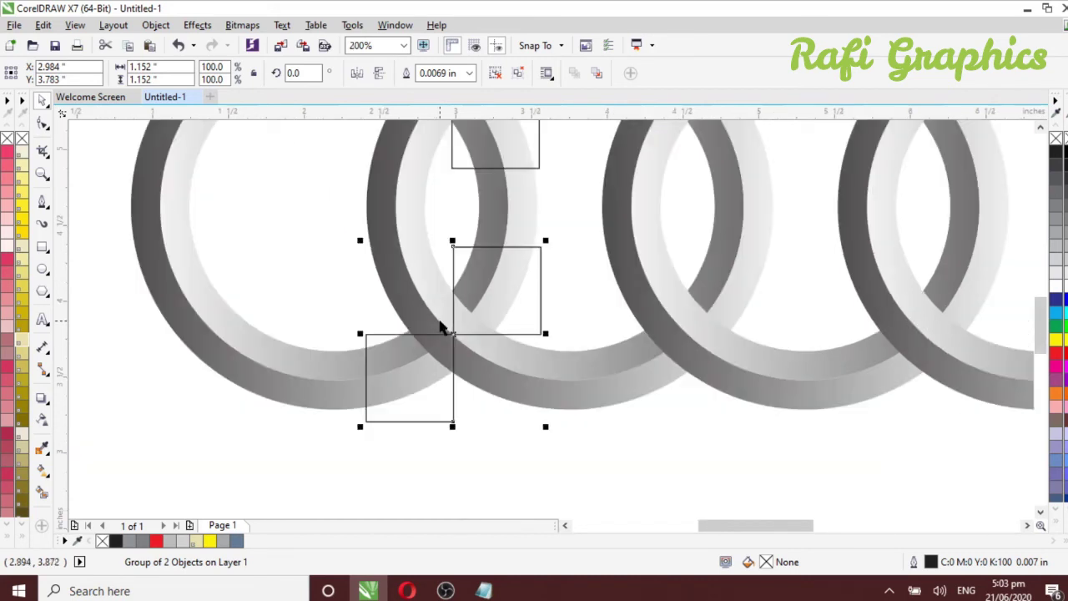
{"action": "scroll", "coordinate": [442, 327], "scroll_direction": "down", "scroll_amount": 1}
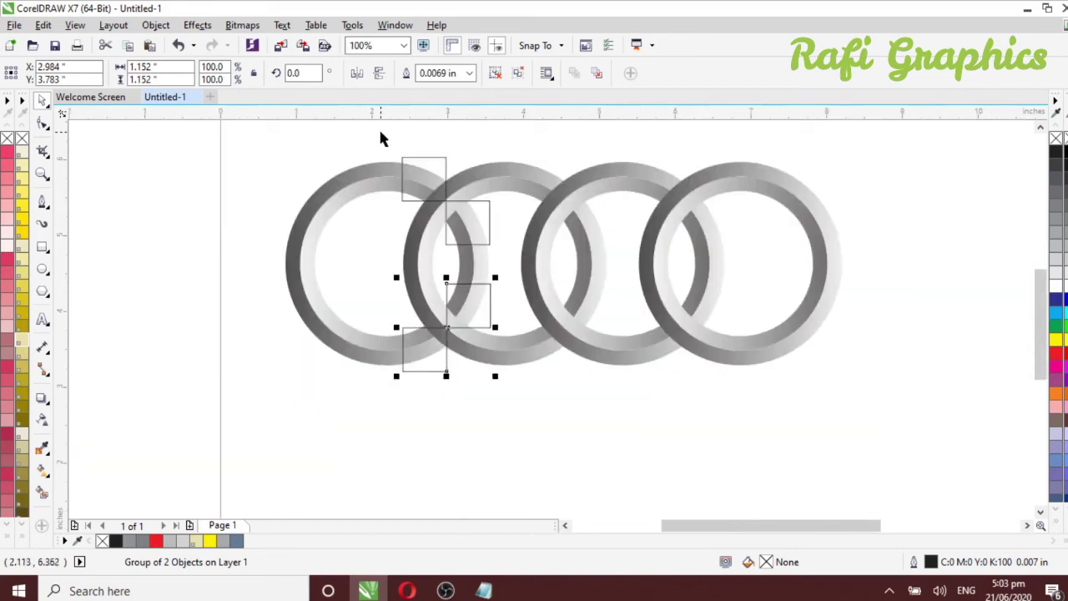
{"action": "left_click_drag", "start_coordinate": [382, 138], "coordinate": [498, 422]}
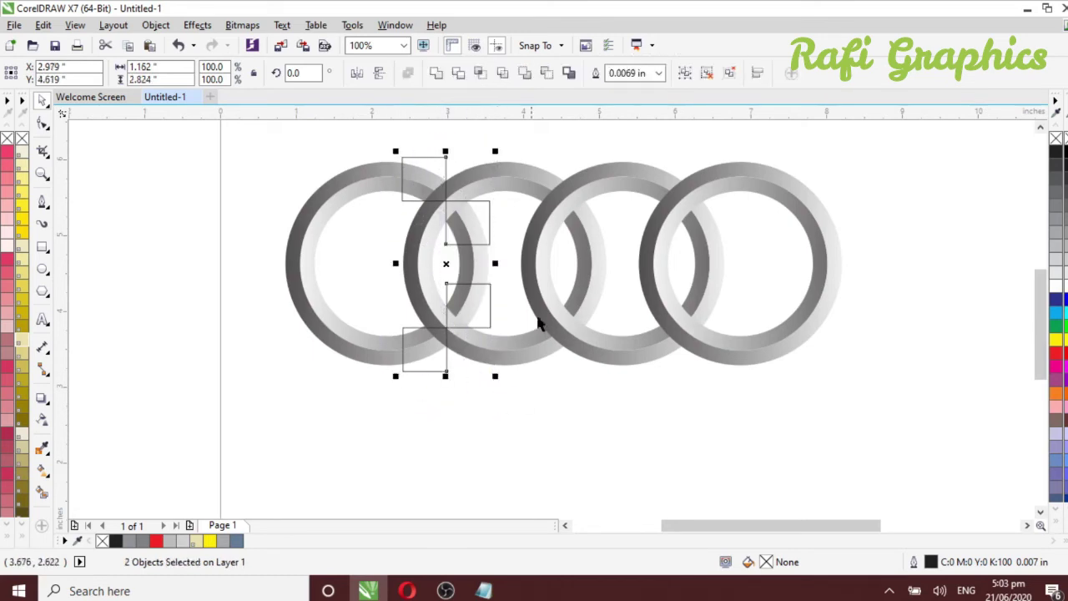
{"action": "left_click", "coordinate": [684, 74]}
{"action": "left_click", "coordinate": [274, 158]}
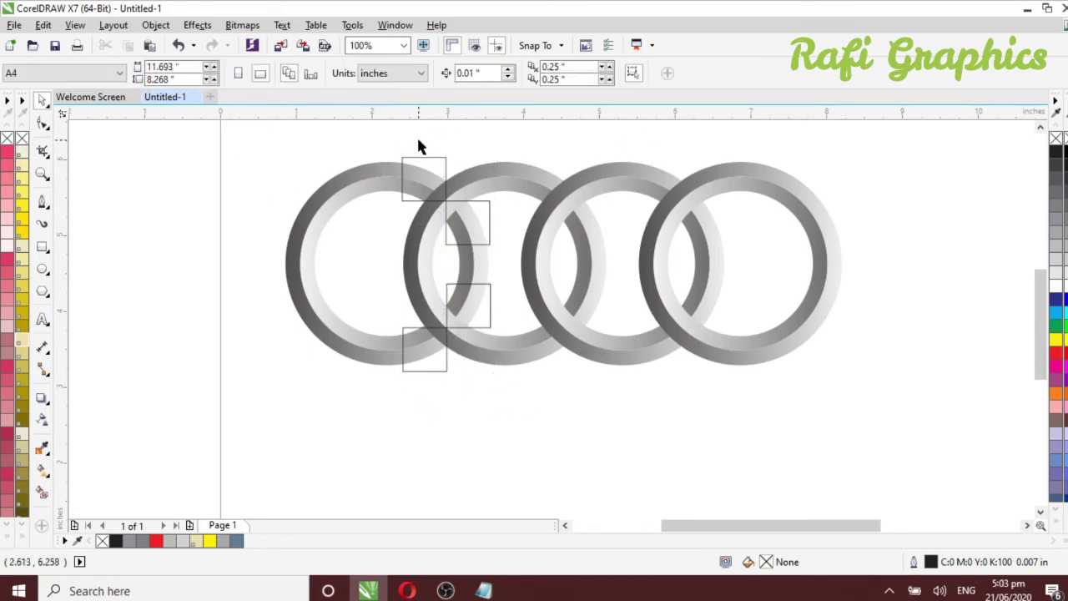
Duplicate the first ring in place by copying and pasting it on top of the other rings.
{"action": "scroll", "coordinate": [417, 137], "scroll_direction": "up", "scroll_amount": 1}
{"action": "left_click", "coordinate": [296, 223]}
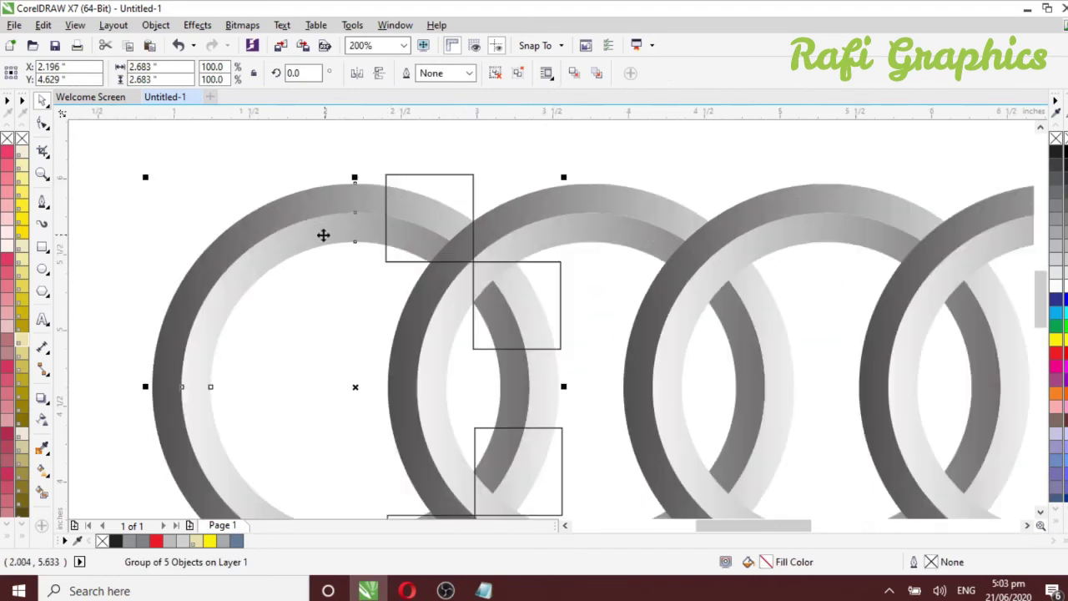
{"action": "scroll", "coordinate": [317, 238], "scroll_direction": "down", "scroll_amount": 1}
{"action": "right_click", "coordinate": [298, 238]}
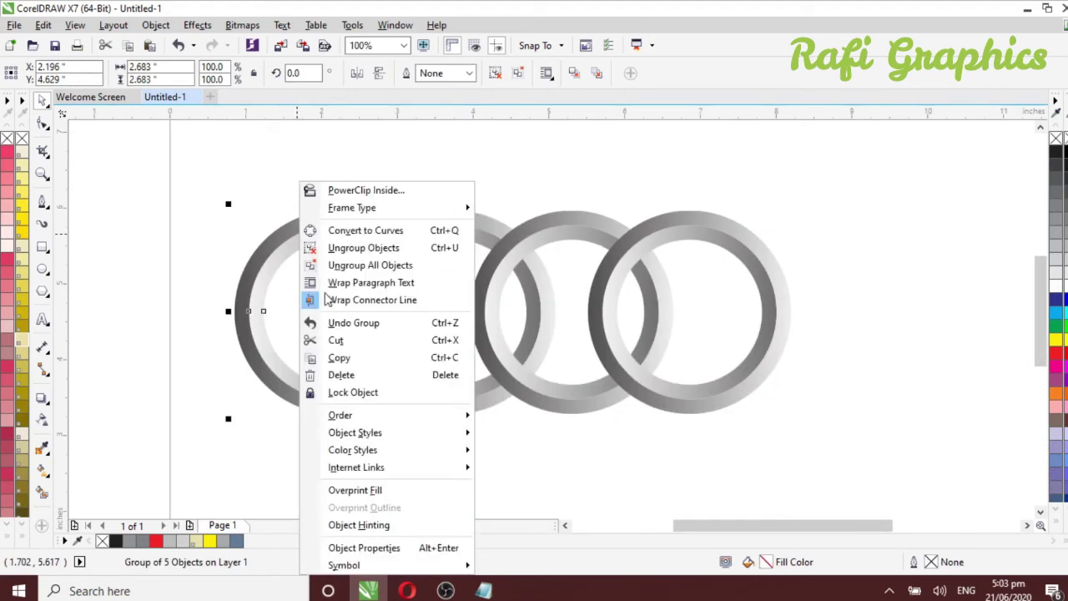
{"action": "left_click", "coordinate": [351, 357]}
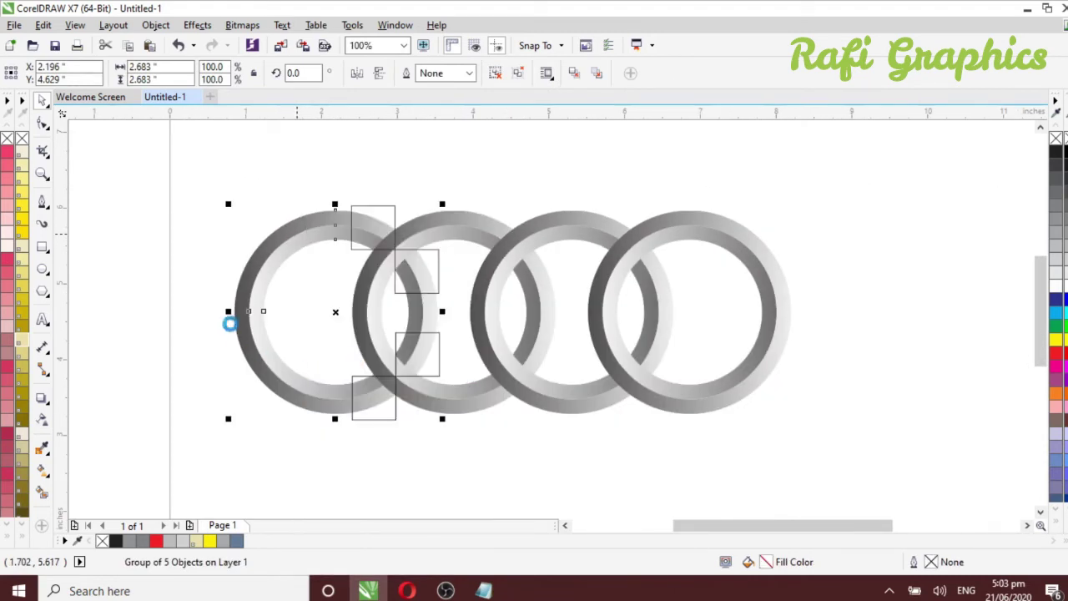
{"action": "right_click", "coordinate": [197, 280]}
{"action": "left_click", "coordinate": [236, 379]}
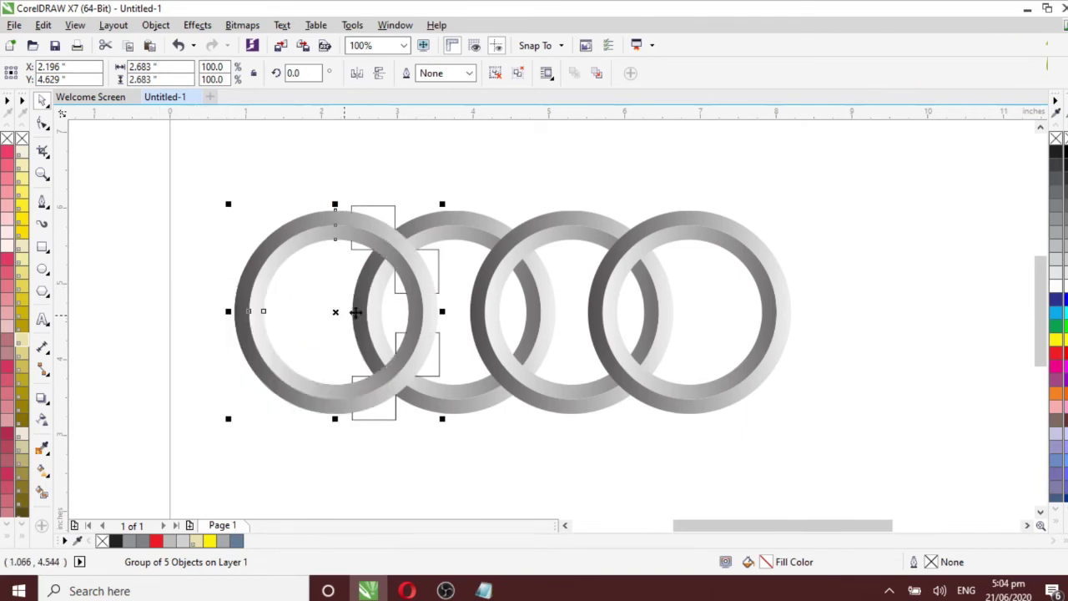
PowerClip the duplicated first ring inside the grouped squares at the crossings of the first two rings.
{"action": "scroll", "coordinate": [363, 226], "scroll_direction": "up", "scroll_amount": 1}
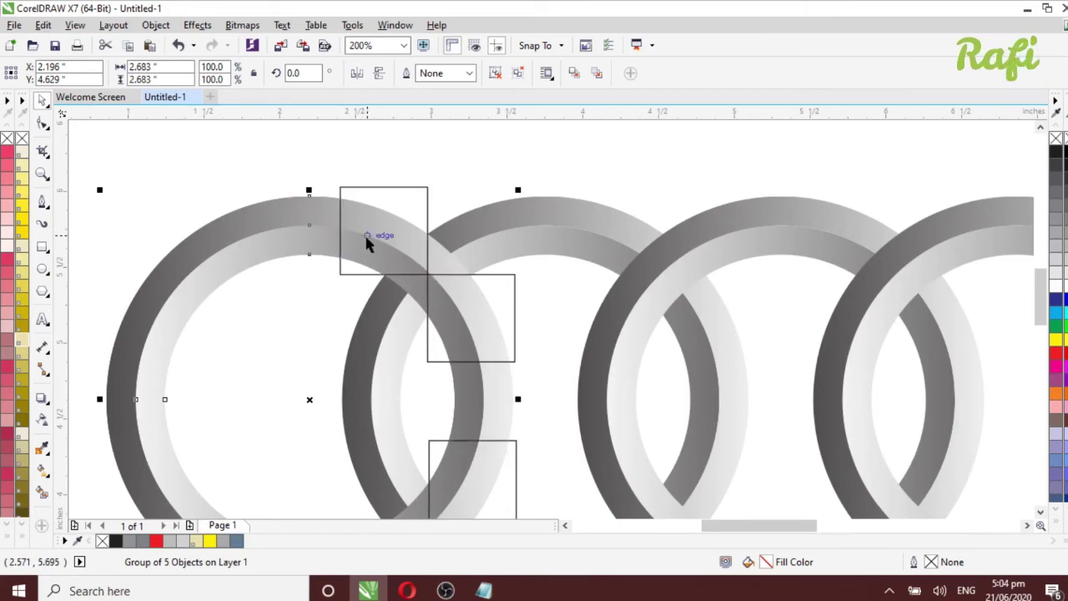
{"action": "right_click", "coordinate": [296, 229]}
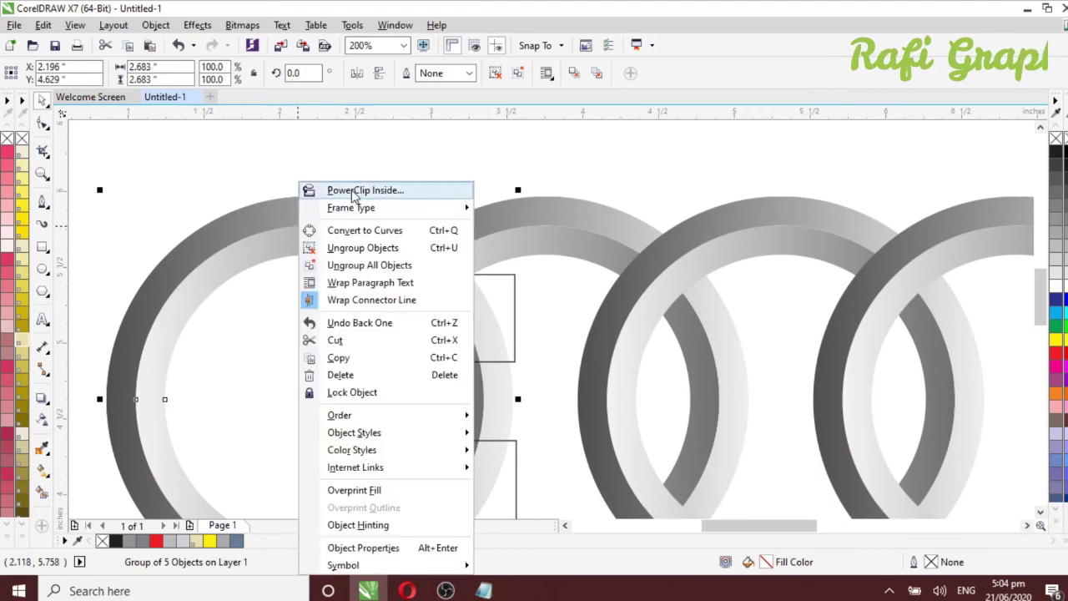
{"action": "left_click", "coordinate": [358, 192]}
{"action": "left_click", "coordinate": [376, 245]}
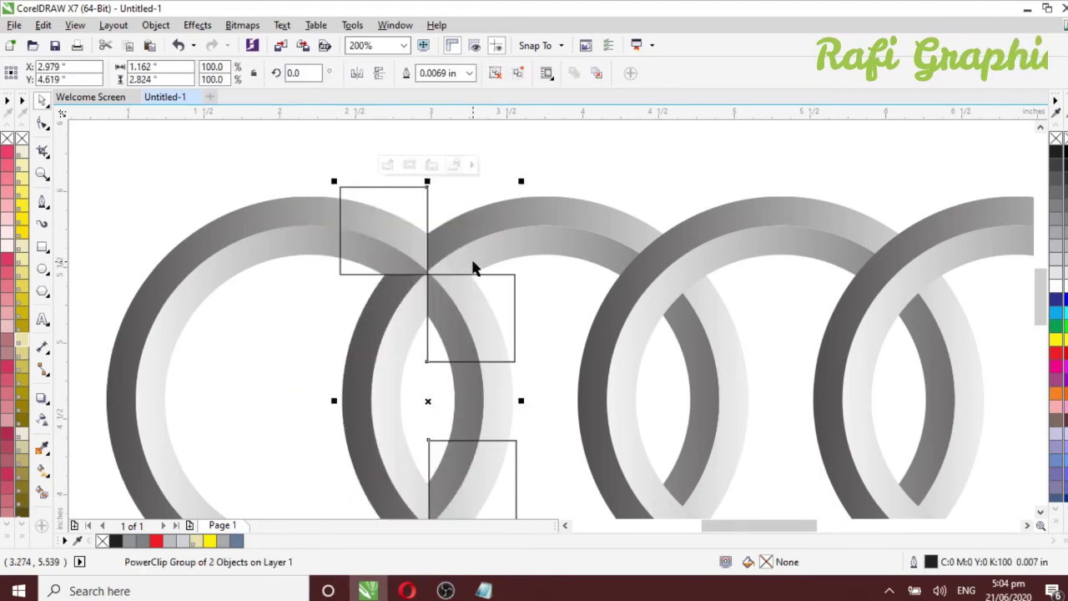
{"action": "scroll", "coordinate": [474, 267], "scroll_direction": "down", "scroll_amount": 2}
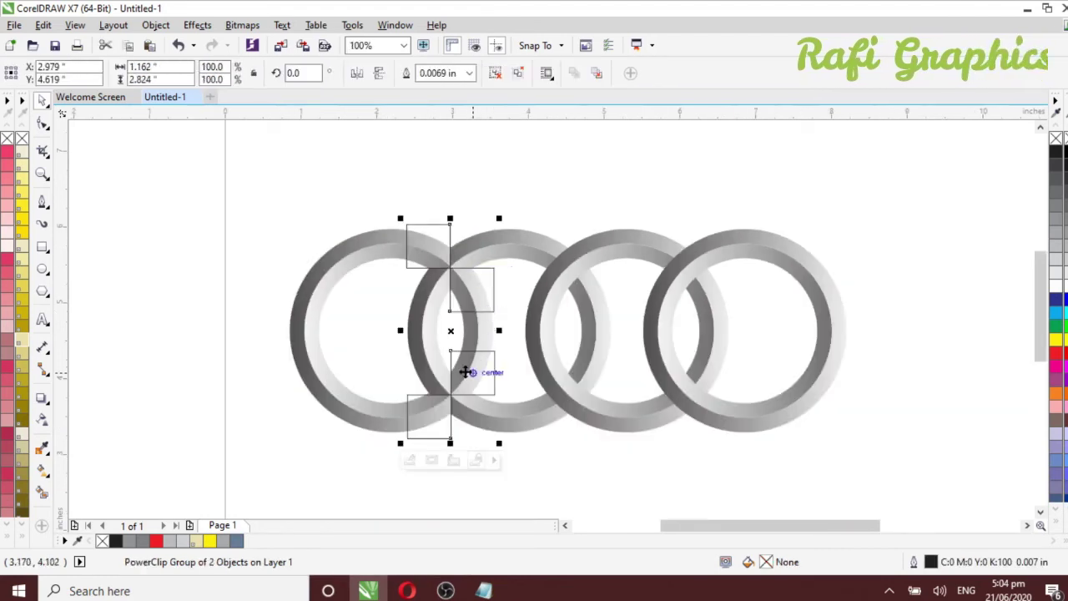
Copy the PowerClipped squares horizontally to the second and third rings' crossings, then to the third and fourth rings' crossings, at X 4.519 and 6.084 inches.
{"action": "left_click", "coordinate": [348, 291]}
{"action": "left_click_drag", "start_coordinate": [368, 191], "coordinate": [519, 447]}
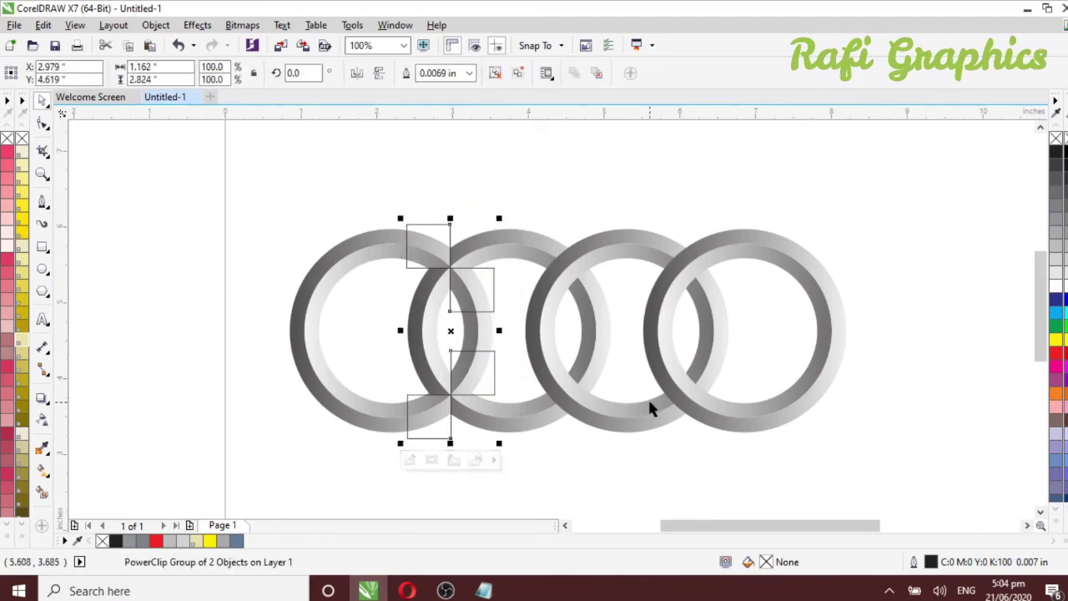
{"action": "left_click", "coordinate": [42, 175]}
{"action": "left_click_drag", "start_coordinate": [252, 180], "coordinate": [898, 487]}
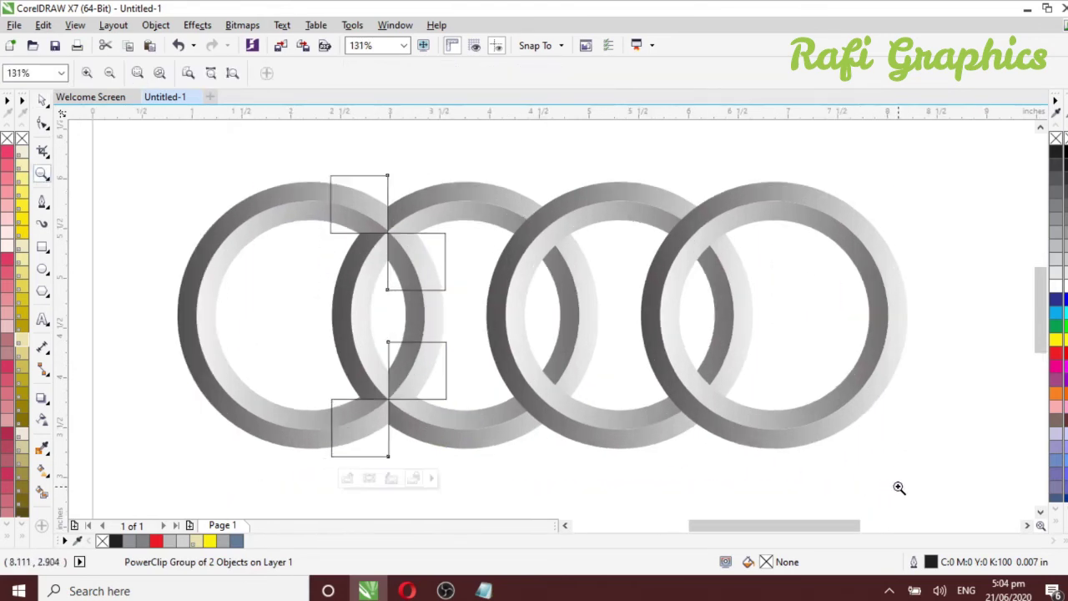
{"action": "left_click", "coordinate": [38, 105]}
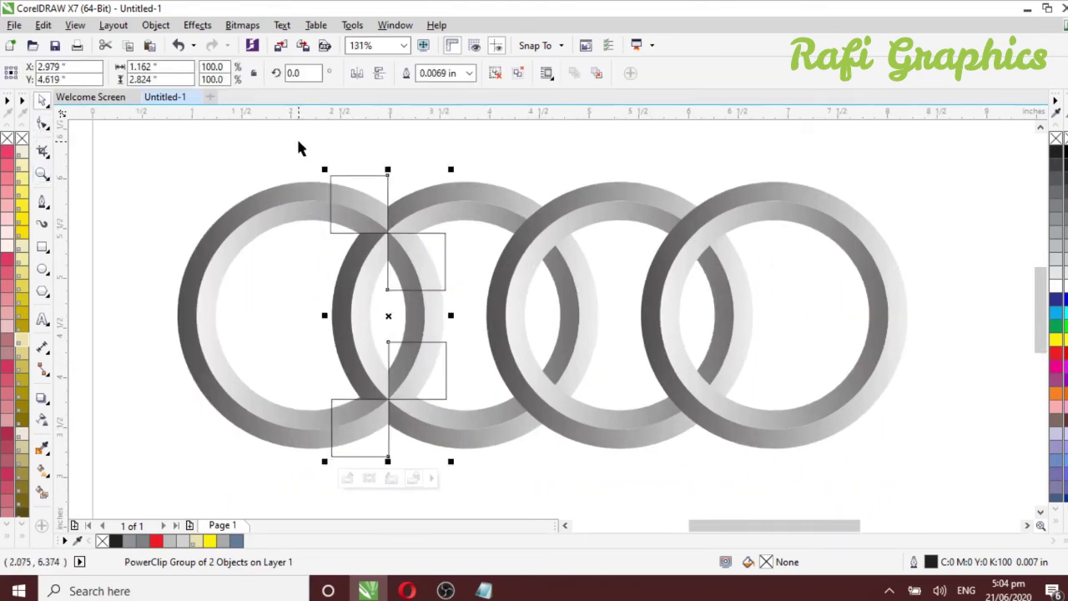
{"action": "left_click_drag", "start_coordinate": [298, 142], "coordinate": [465, 504]}
{"action": "left_click_drag", "start_coordinate": [389, 315], "coordinate": [541, 325]}
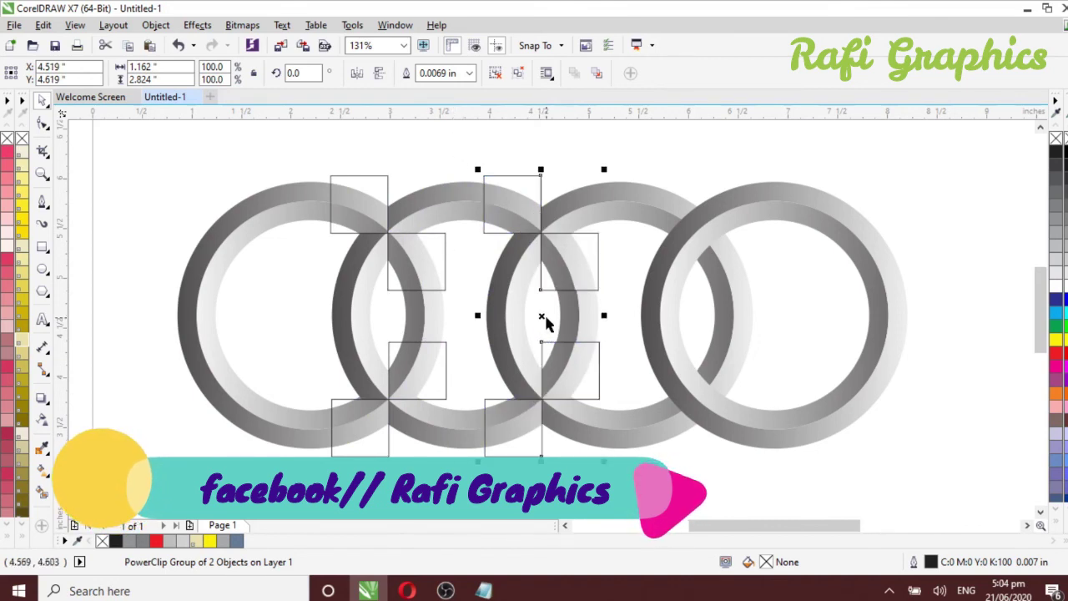
{"action": "left_click_drag", "start_coordinate": [543, 316], "coordinate": [699, 327]}
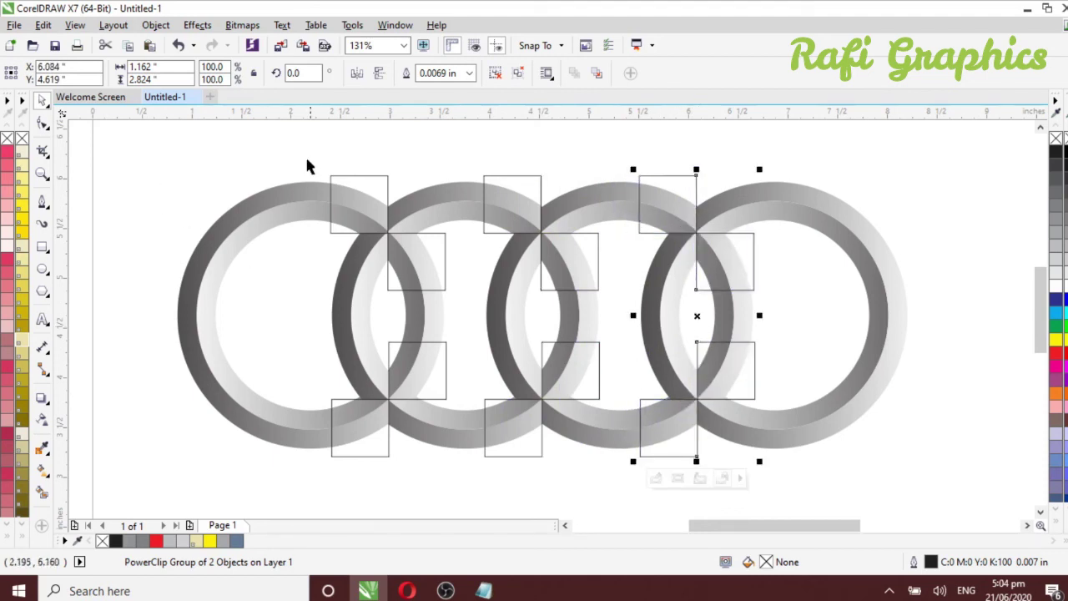
Remove the outlines from all three PowerClipped square groups over the ring crossings.
{"action": "left_click_drag", "start_coordinate": [338, 197], "coordinate": [776, 462]}
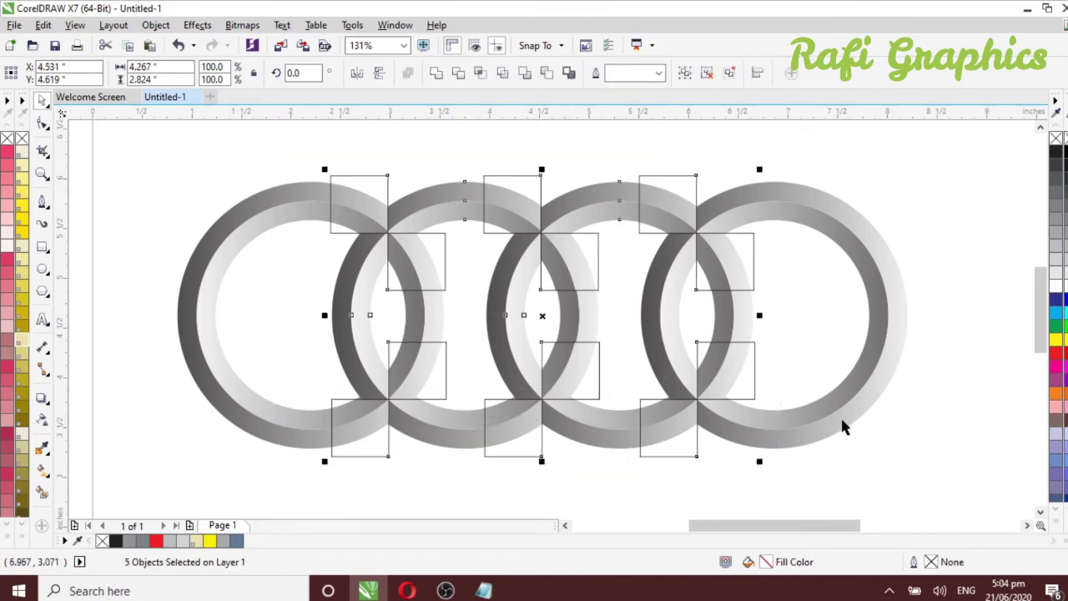
{"action": "right_click", "coordinate": [1056, 138]}
{"action": "left_click", "coordinate": [842, 171]}
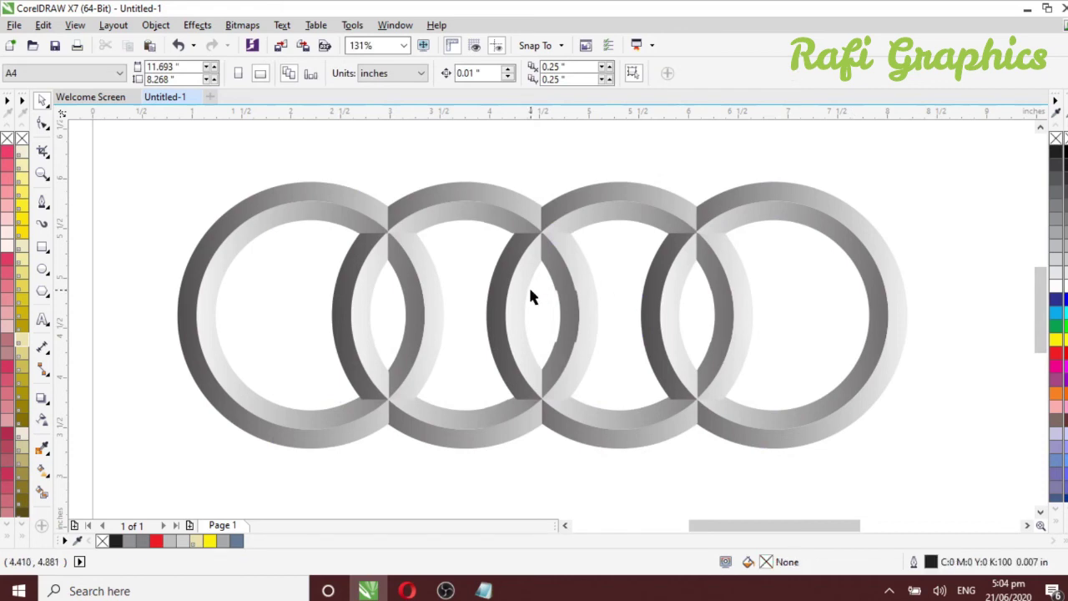
Shift the middle PowerClip group slightly right to X 4.529 inches so its pieces line up with the ring.
{"action": "scroll", "coordinate": [582, 306], "scroll_direction": "up", "scroll_amount": 2}
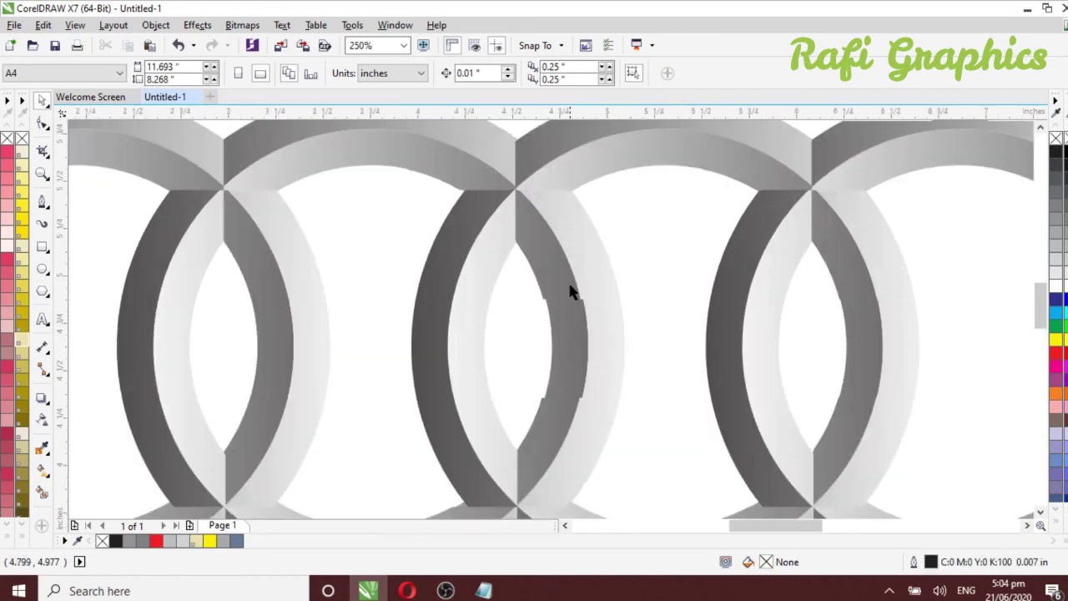
{"action": "left_click", "coordinate": [555, 271]}
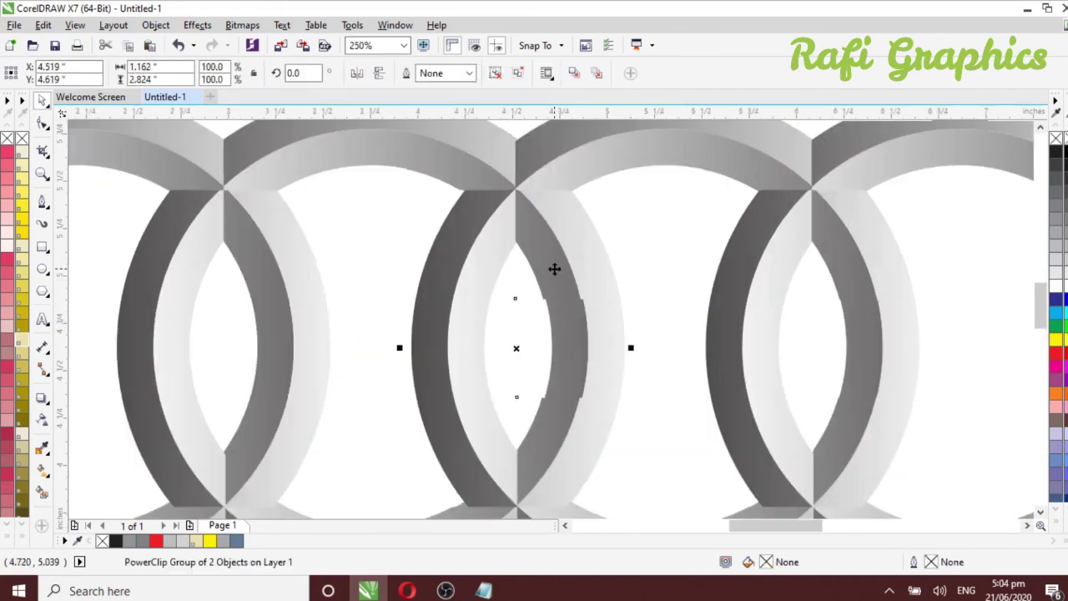
{"action": "left_click_drag", "start_coordinate": [553, 268], "coordinate": [554, 269]}
{"action": "scroll", "coordinate": [527, 262], "scroll_direction": "down", "scroll_amount": 2}
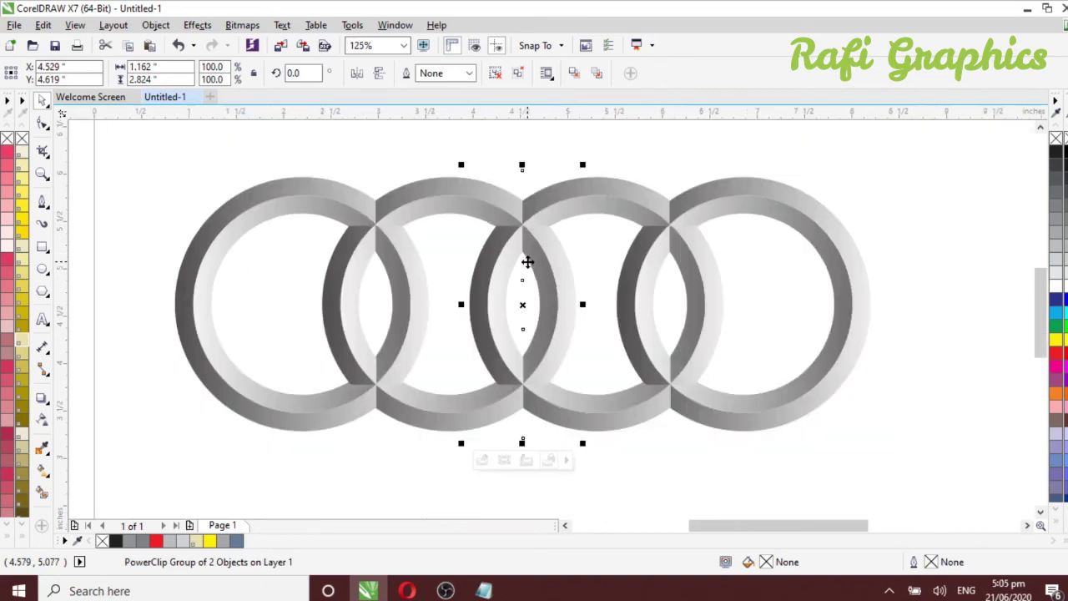
{"action": "left_click", "coordinate": [120, 380]}
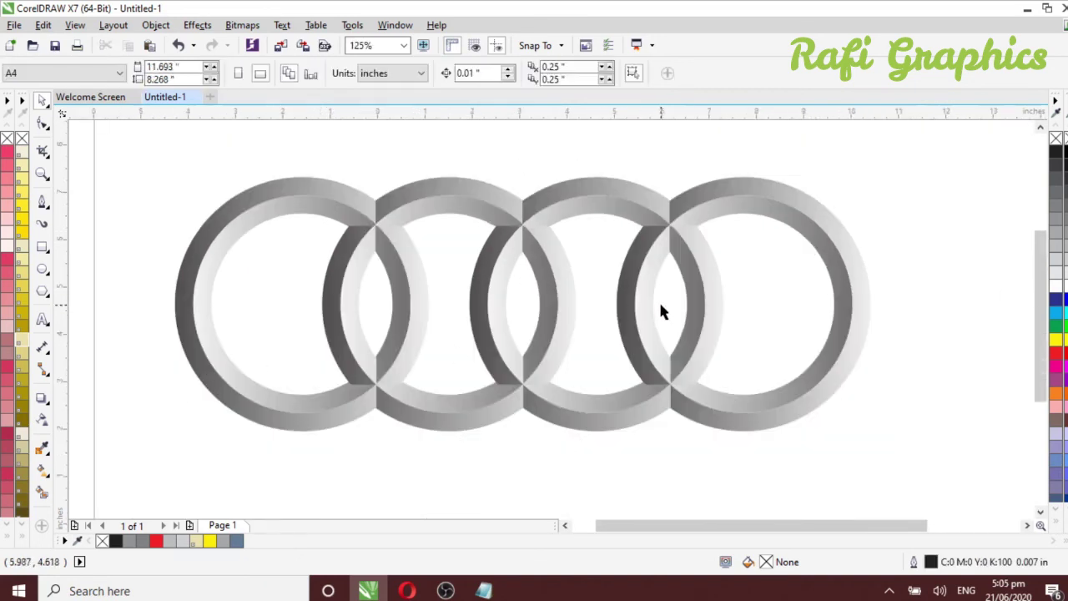
Group all four rings and the three PowerClips into a single logo object.
{"action": "scroll", "coordinate": [658, 299], "scroll_direction": "down", "scroll_amount": 4}
{"action": "left_click_drag", "start_coordinate": [571, 309], "coordinate": [759, 358]}
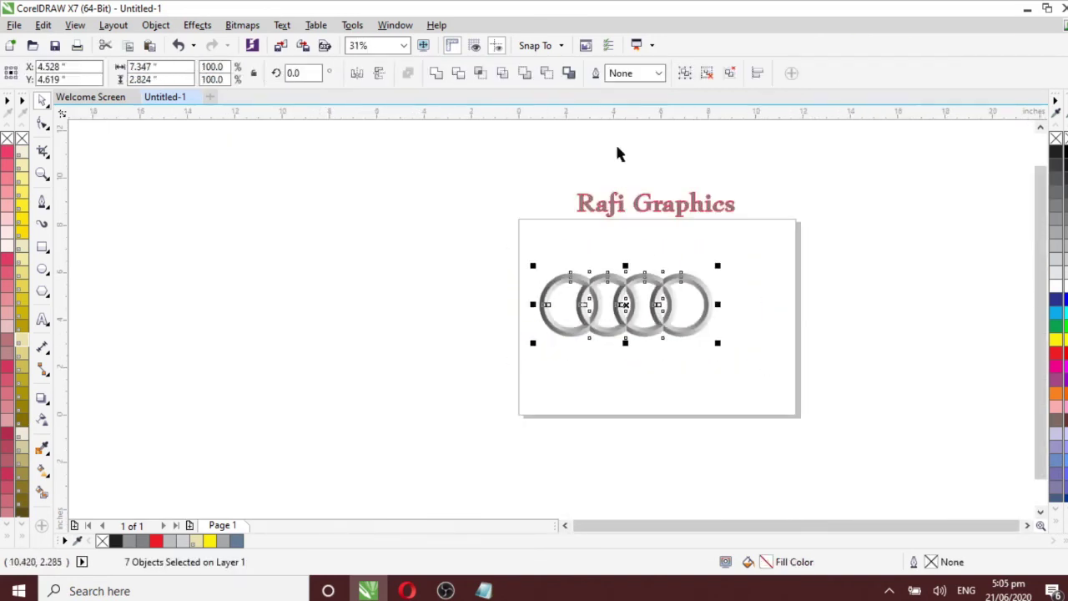
{"action": "left_click", "coordinate": [684, 72]}
{"action": "left_click", "coordinate": [524, 281]}
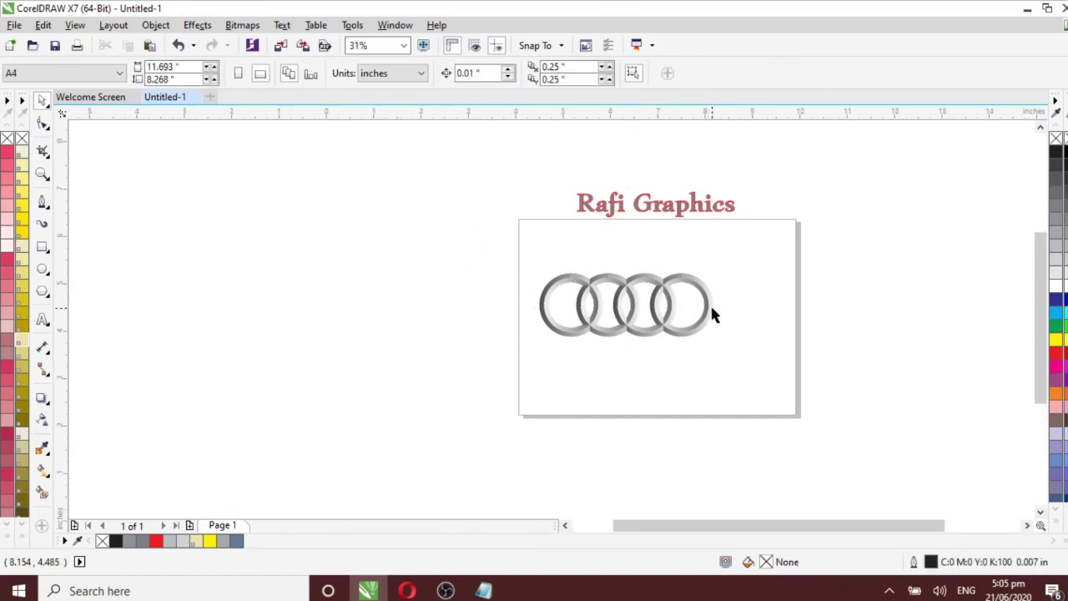
{"action": "scroll", "coordinate": [709, 303], "scroll_direction": "up", "scroll_amount": 2}
{"action": "scroll", "coordinate": [580, 367], "scroll_direction": "up", "scroll_amount": 2}
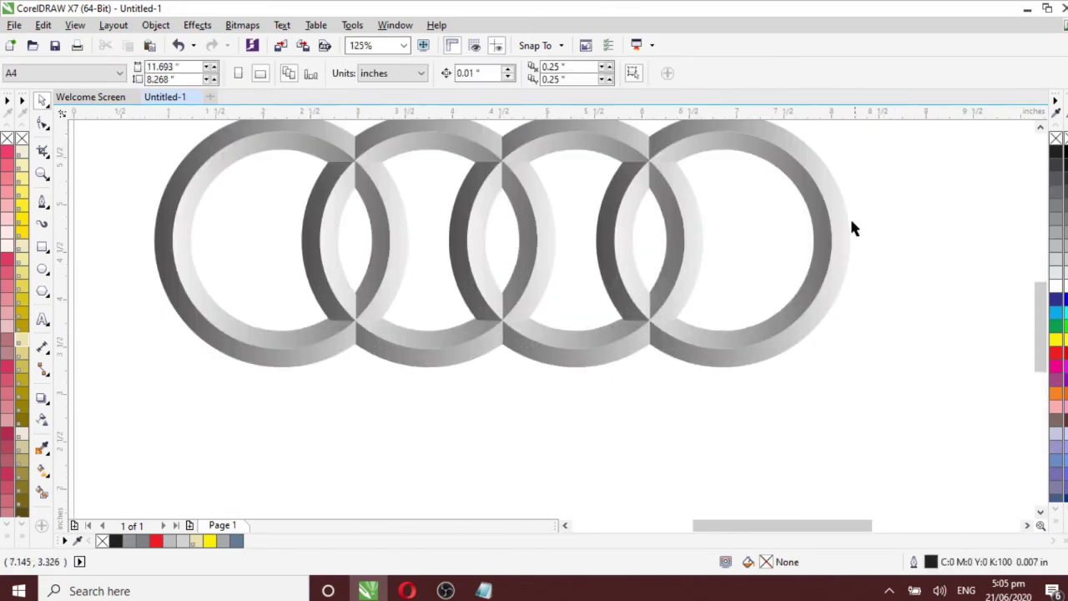
{"action": "left_click", "coordinate": [1039, 128]}
{"action": "left_click", "coordinate": [1039, 128]}
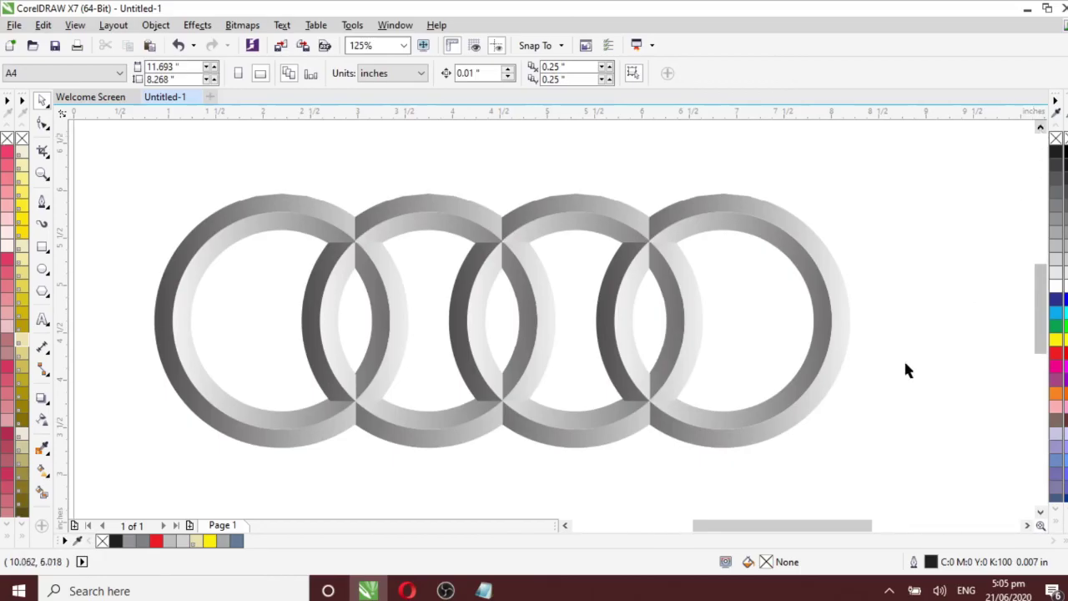